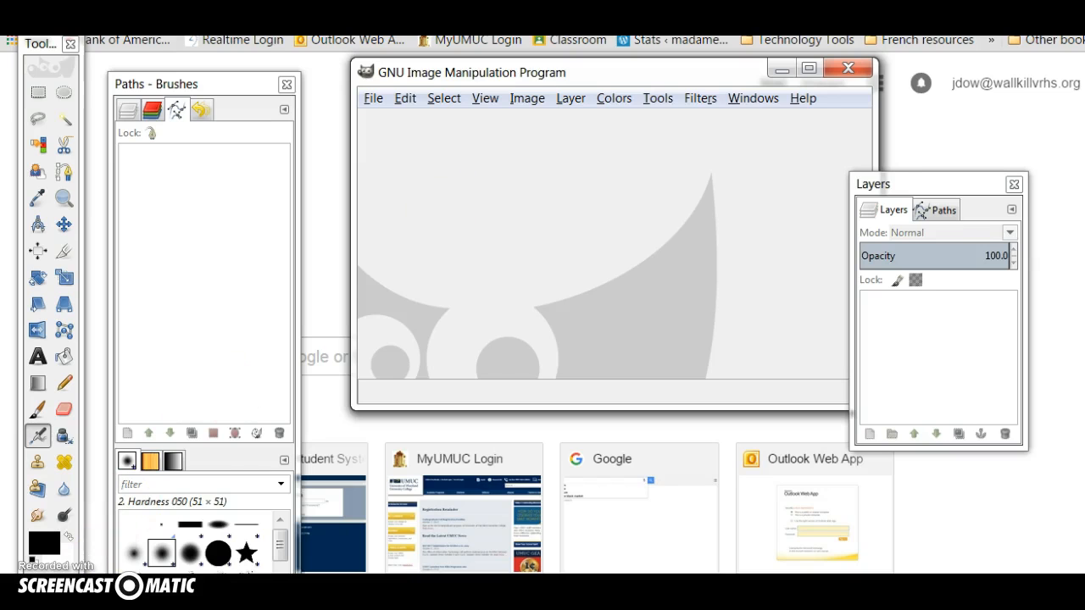
Switch to the web browser and open the monarchbutterfly.com website.
key("super")
key("super")
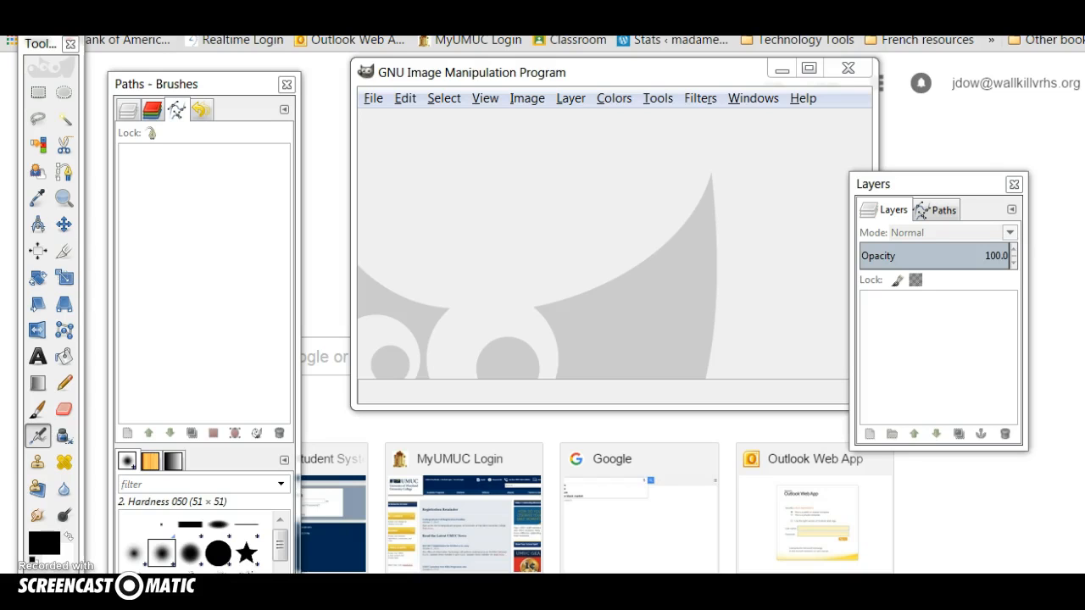
key("alt+Tab")
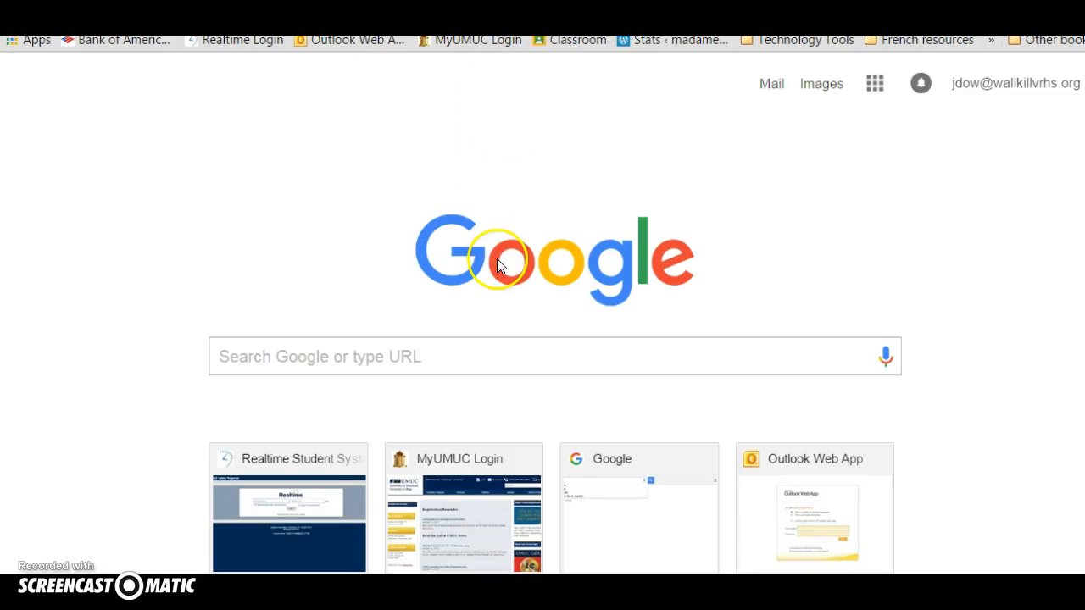
left_click(446, 365)
type("monarch")
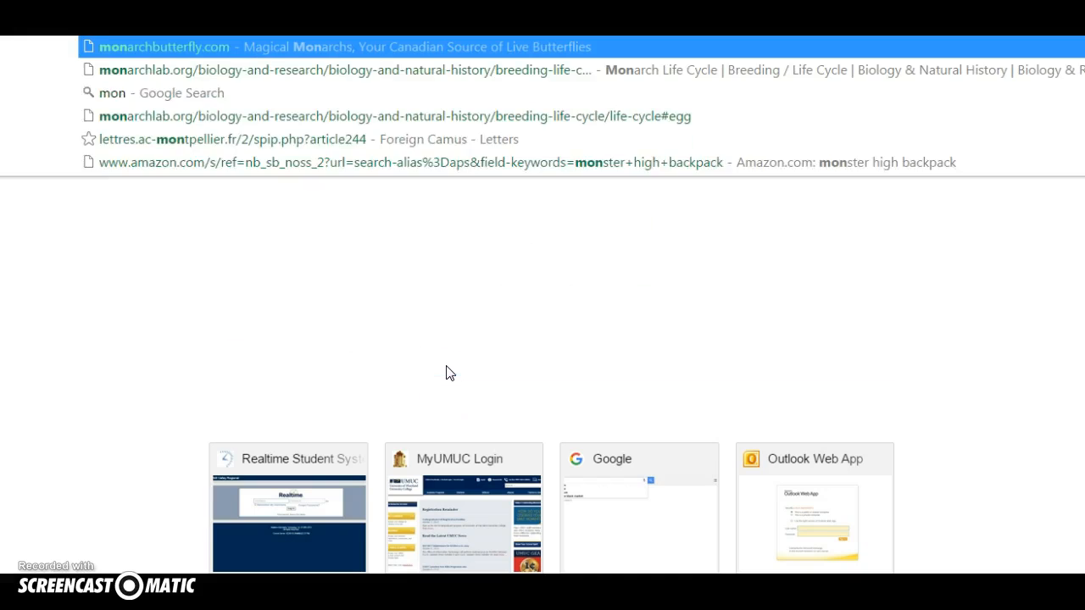
key("Return")
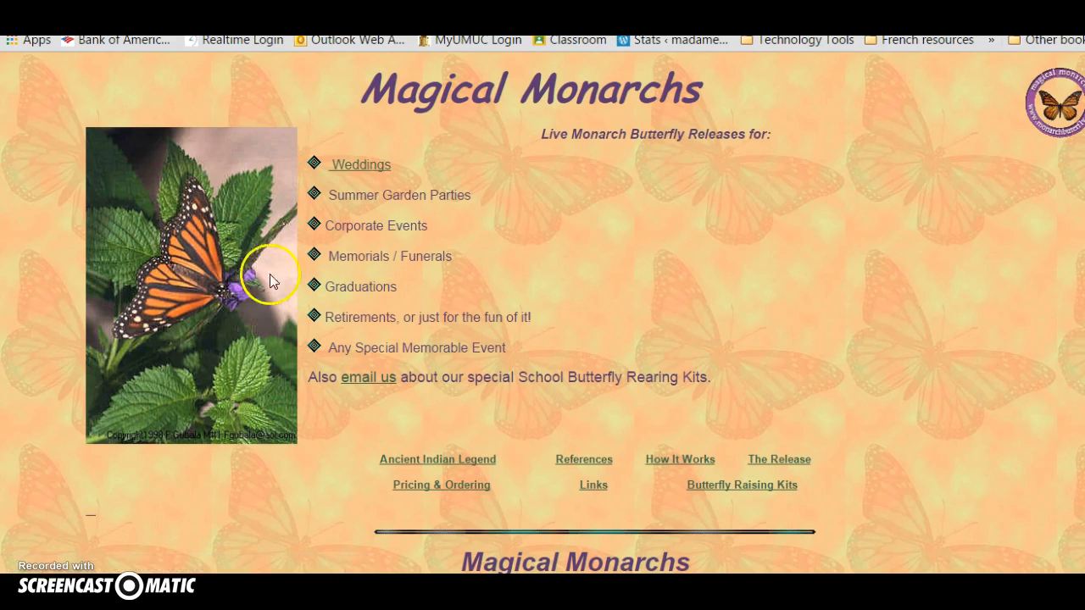
Save the monarch butterfly photo from the web page as JPEG image M1 in the Pictures library.
scroll(543, 313, "down", 5)
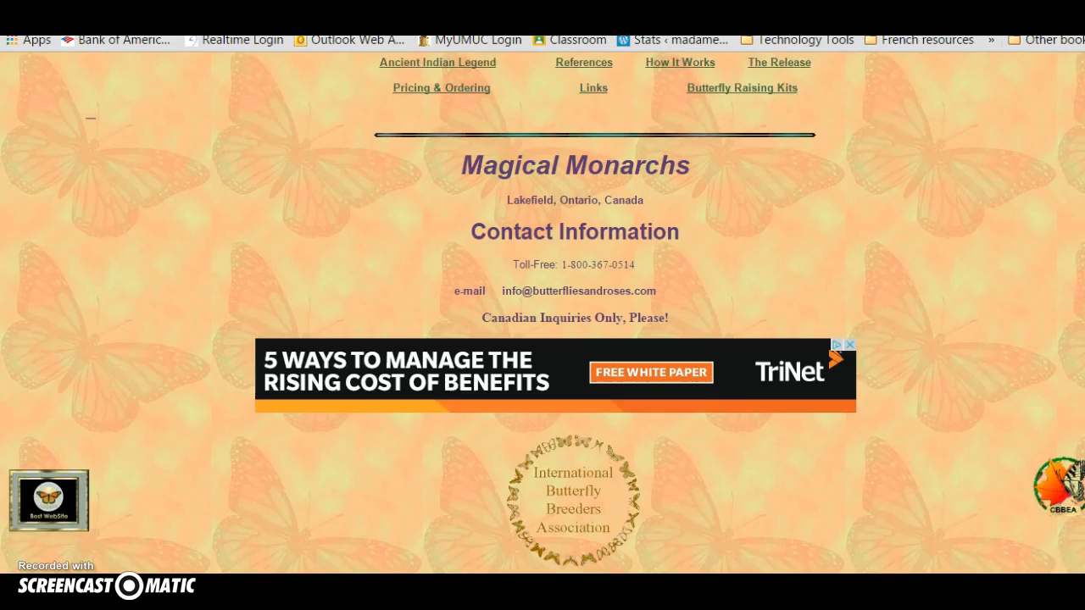
scroll(543, 314, "up", 4)
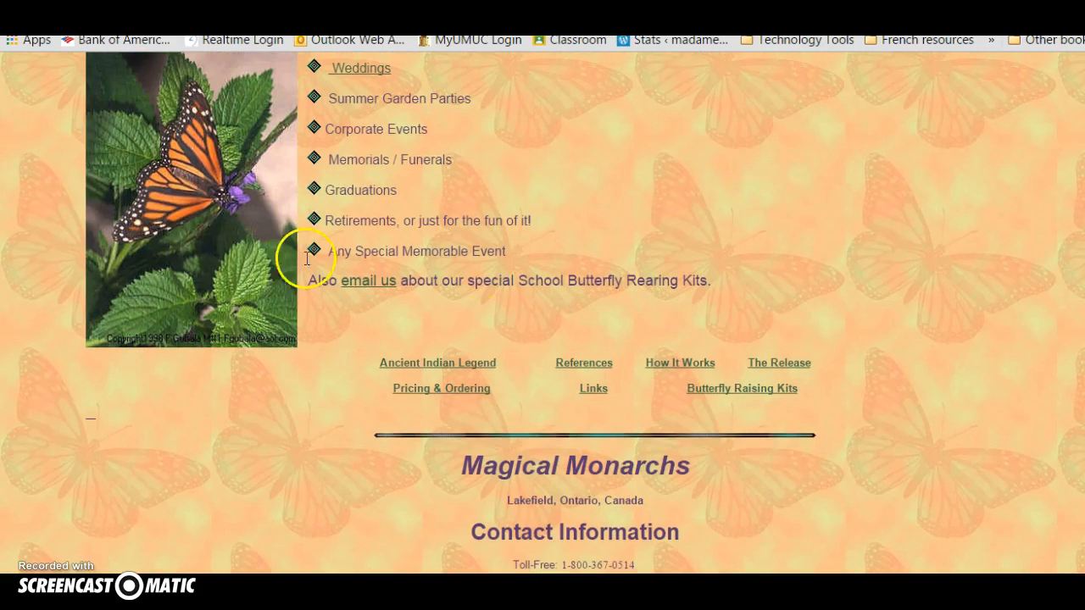
right_click(168, 196)
left_click(284, 212)
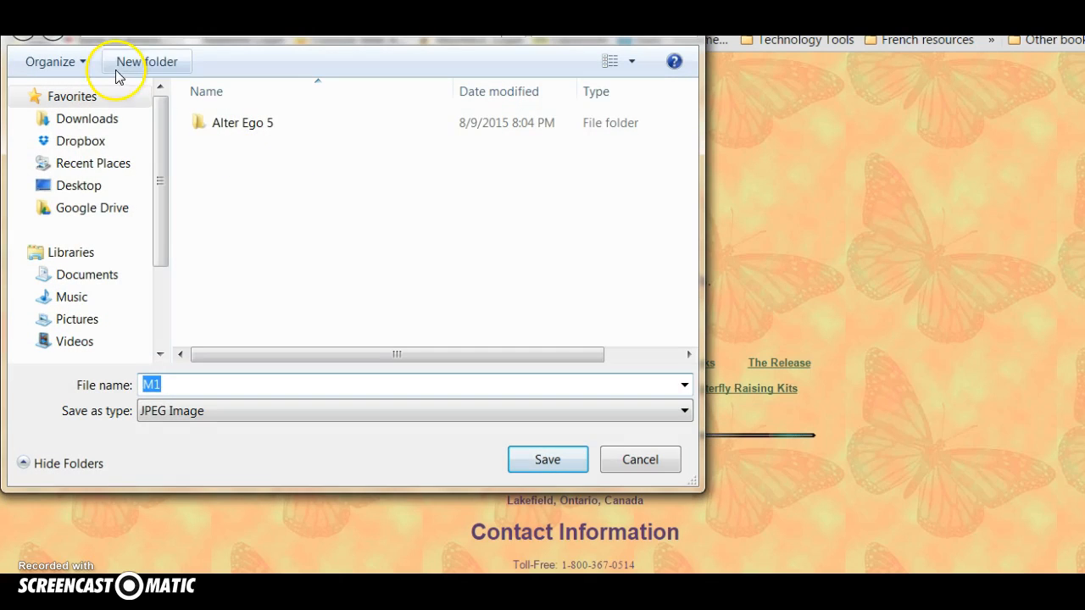
left_click(139, 66)
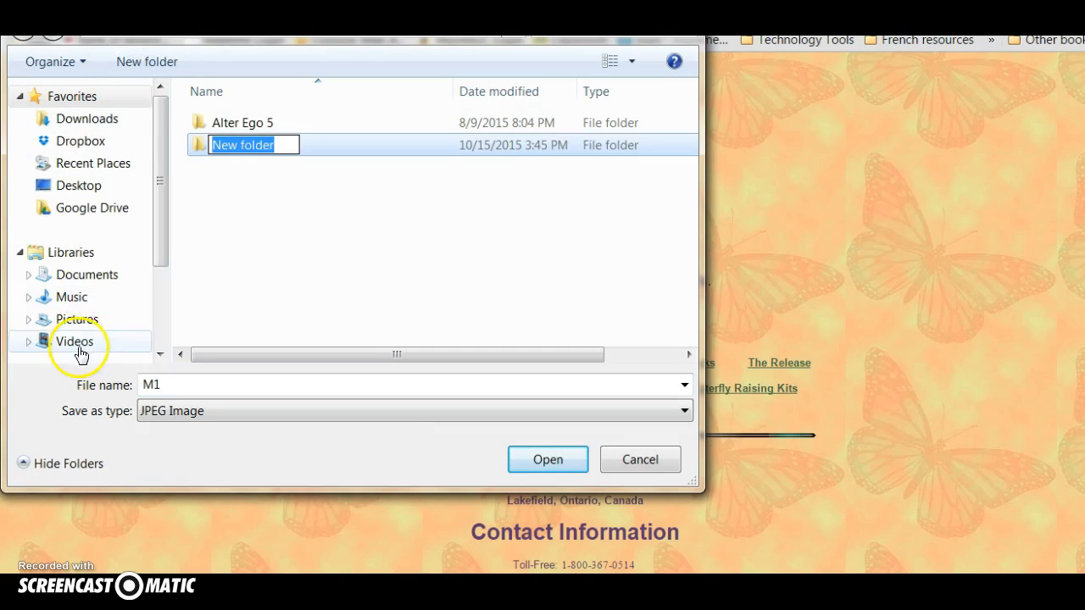
left_click(77, 320)
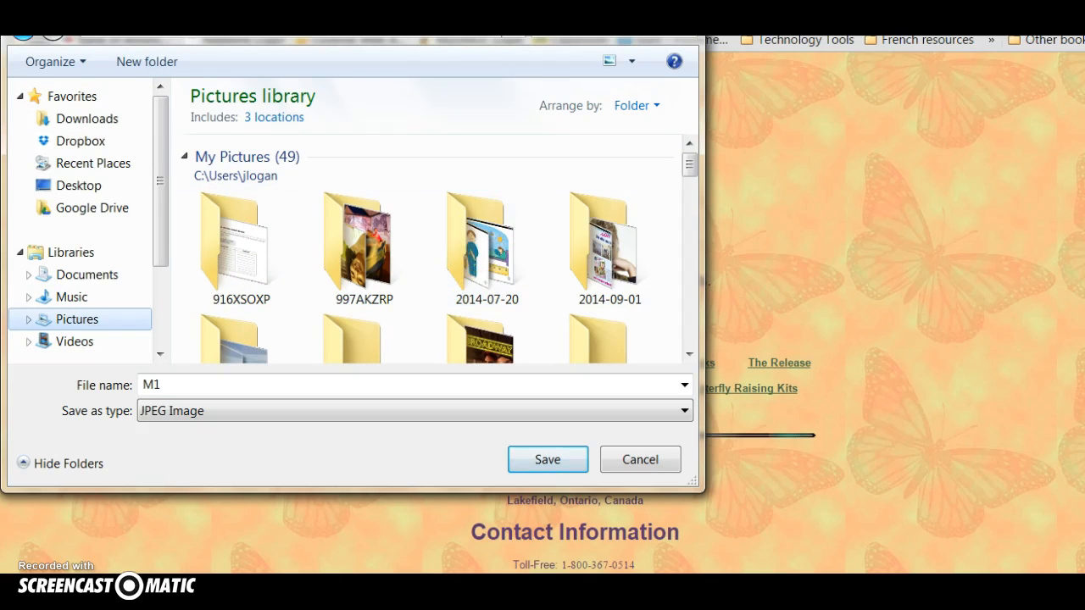
key("Return")
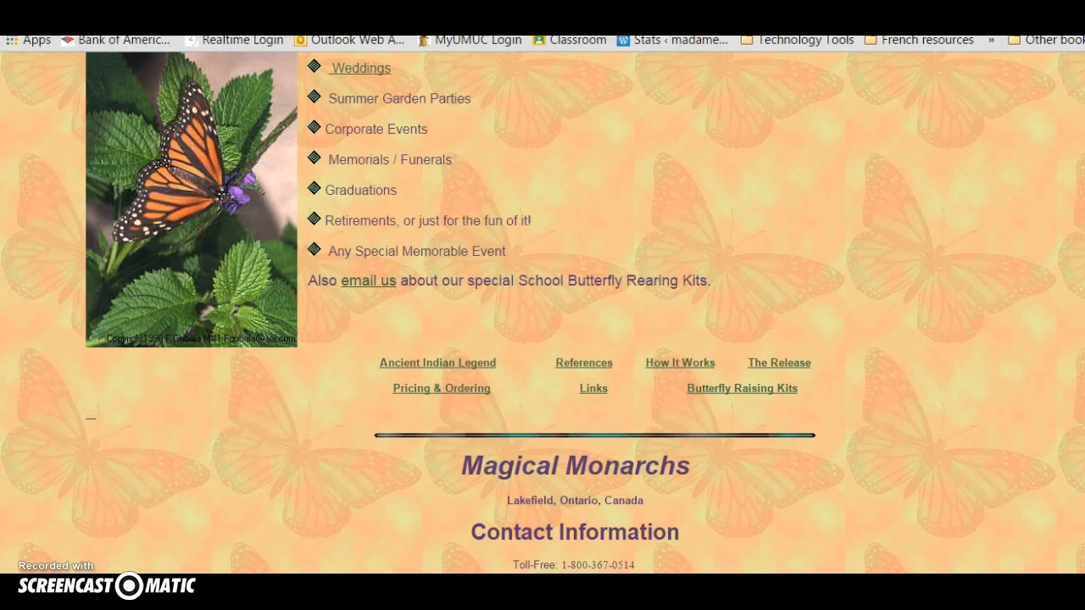
Switch back to GIMP and maximize its main image window.
key("ctrl+Tab")
key("ctrl+Tab")
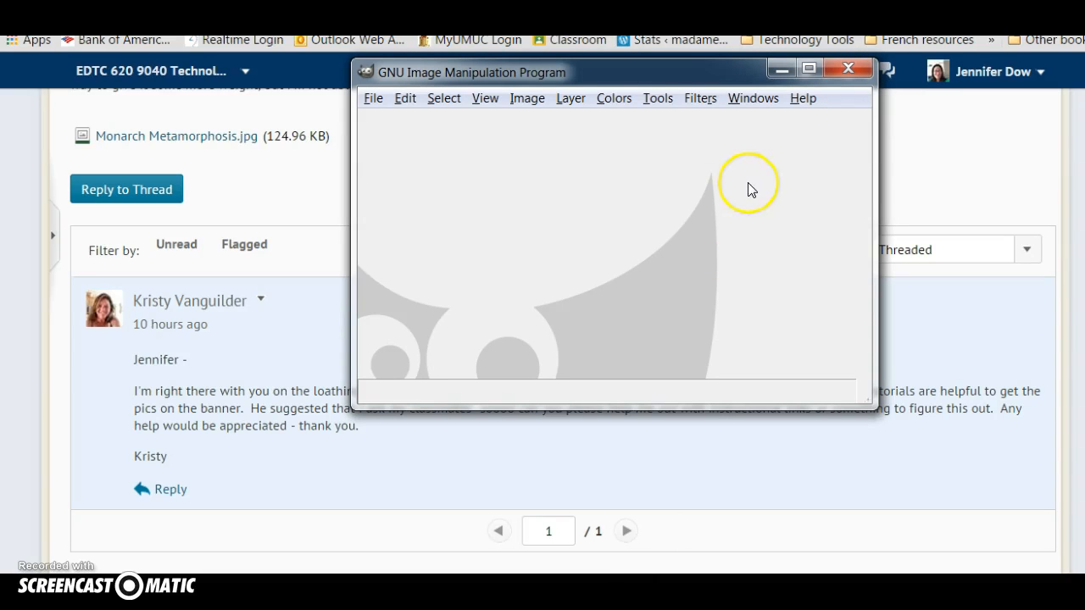
left_click(811, 71)
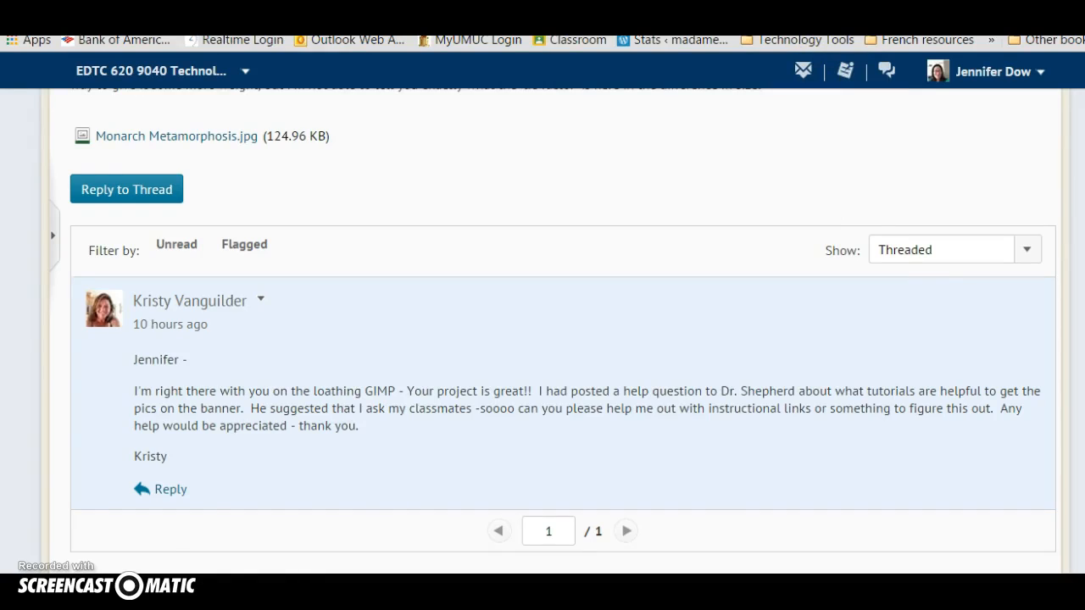
key("alt+Tab")
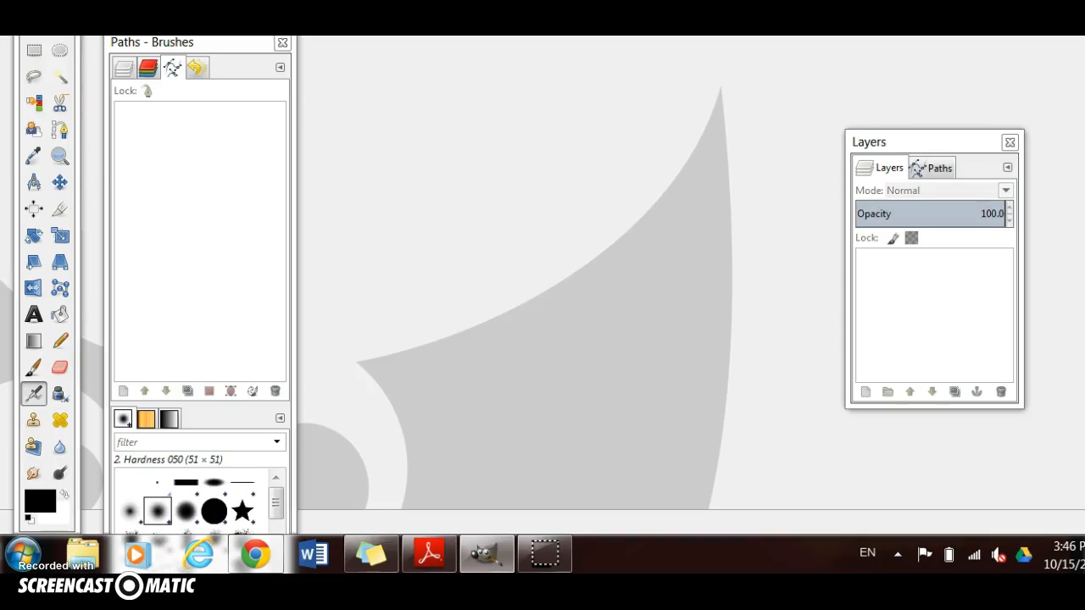
key("alt+f")
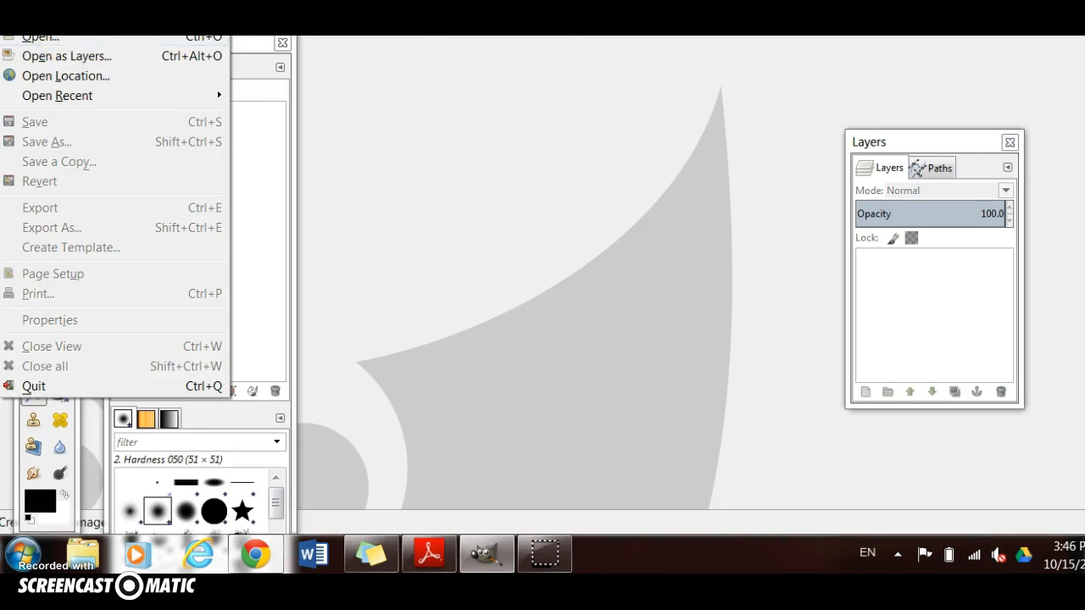
mouse_move(390, 37)
key("Escape")
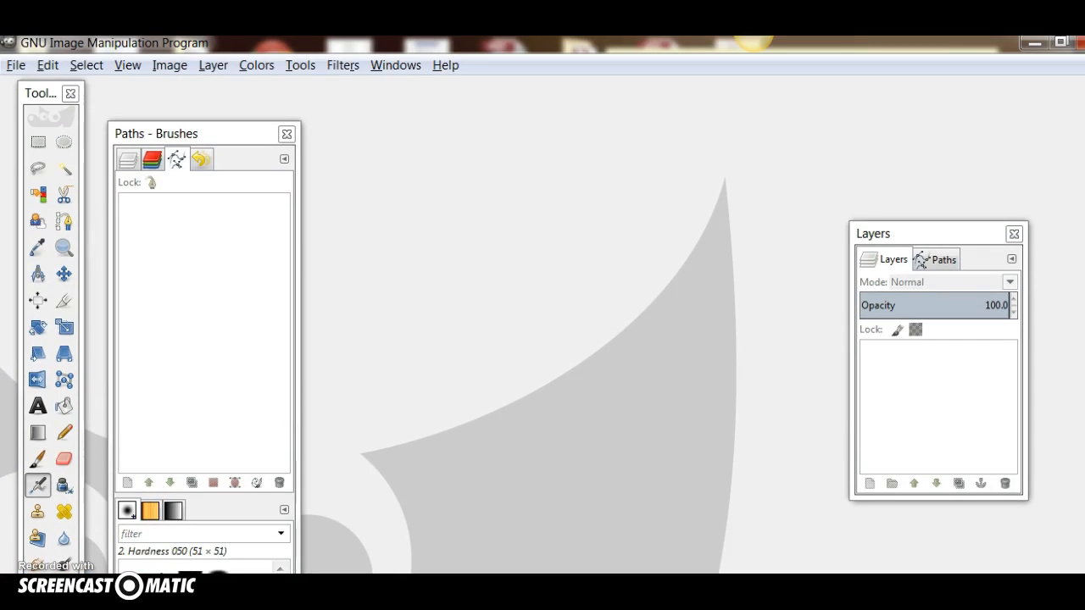
Open bear yell.PNG, before reading.PNG and bibliotheque nationale.PNG from the Pictures folder together as layers of one image.
left_click(16, 67)
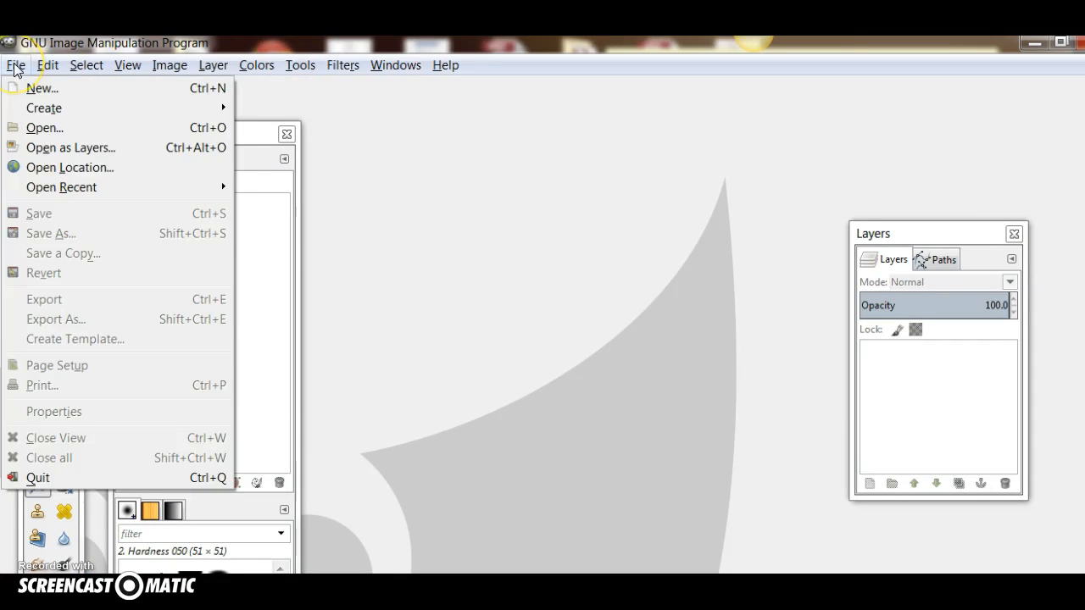
left_click(84, 149)
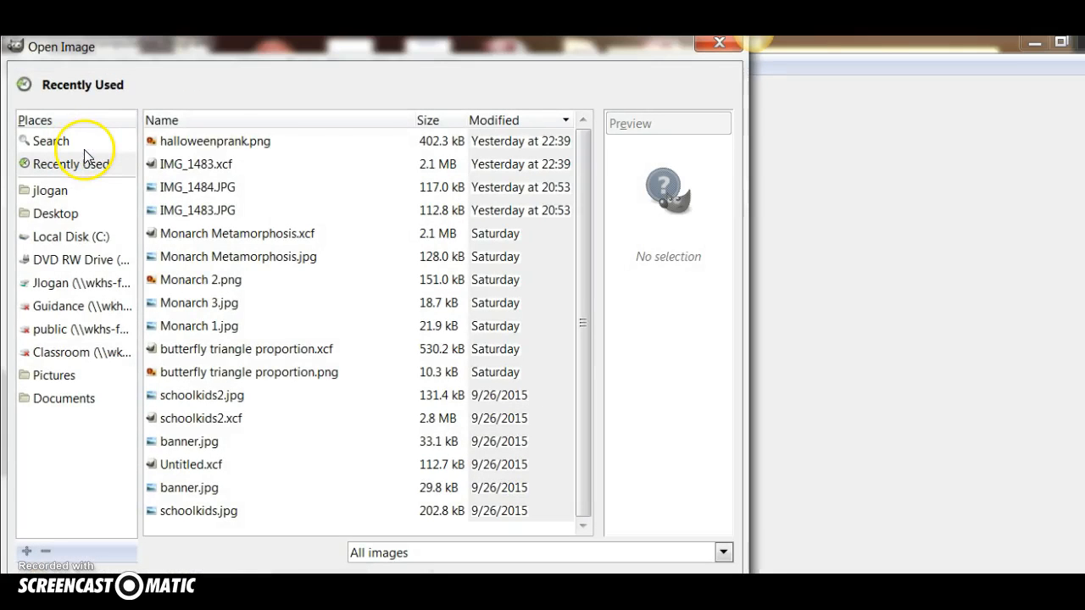
left_click(68, 376)
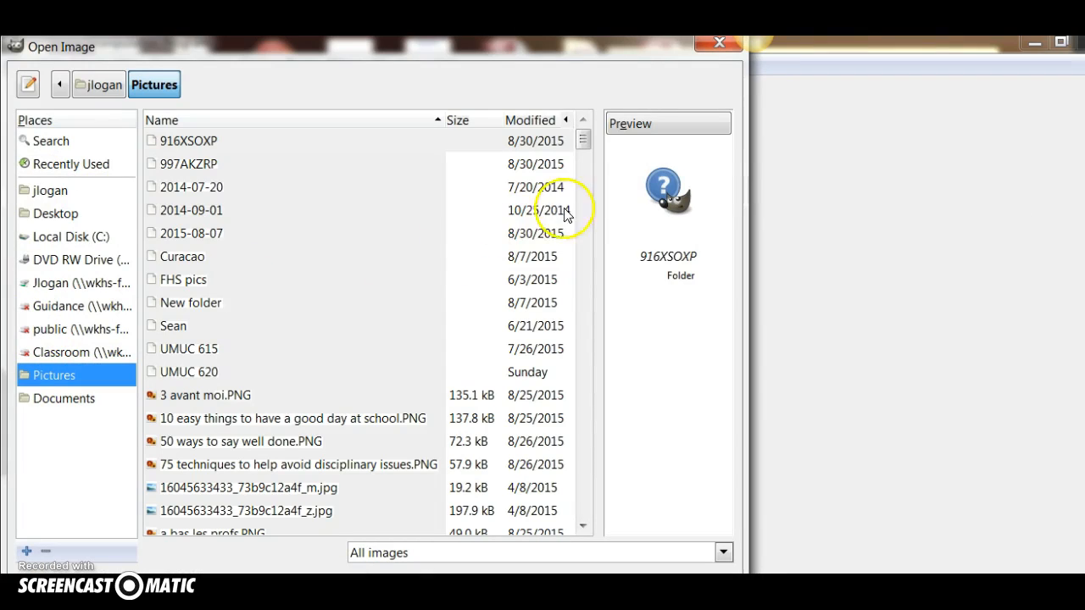
left_click_drag(588, 144, 583, 181)
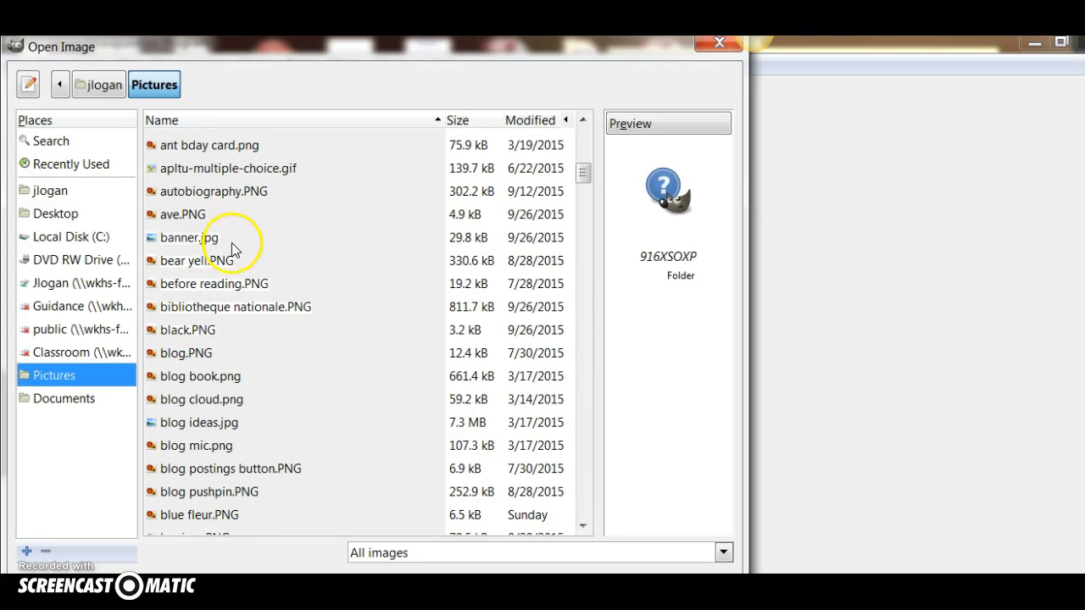
left_click(225, 262)
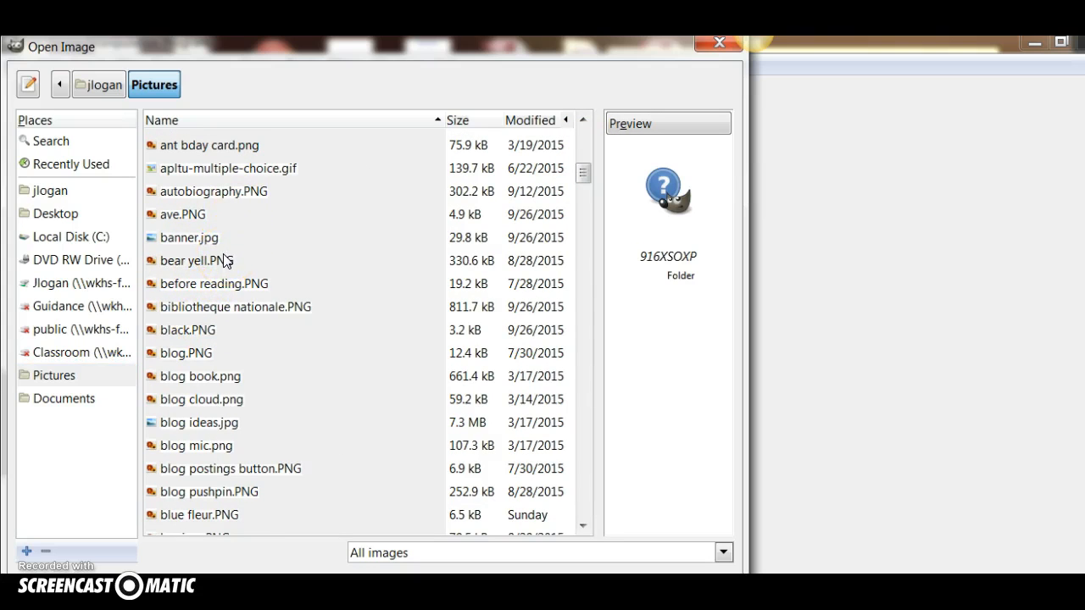
left_click(226, 262)
left_click(219, 284, "shift")
left_click(216, 305, "shift")
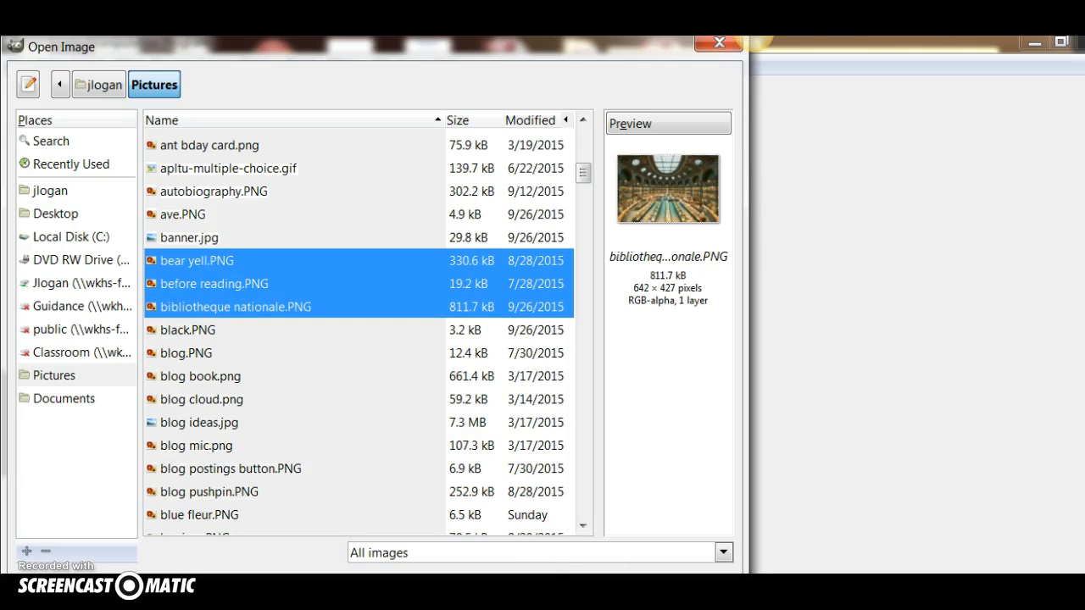
key("Return")
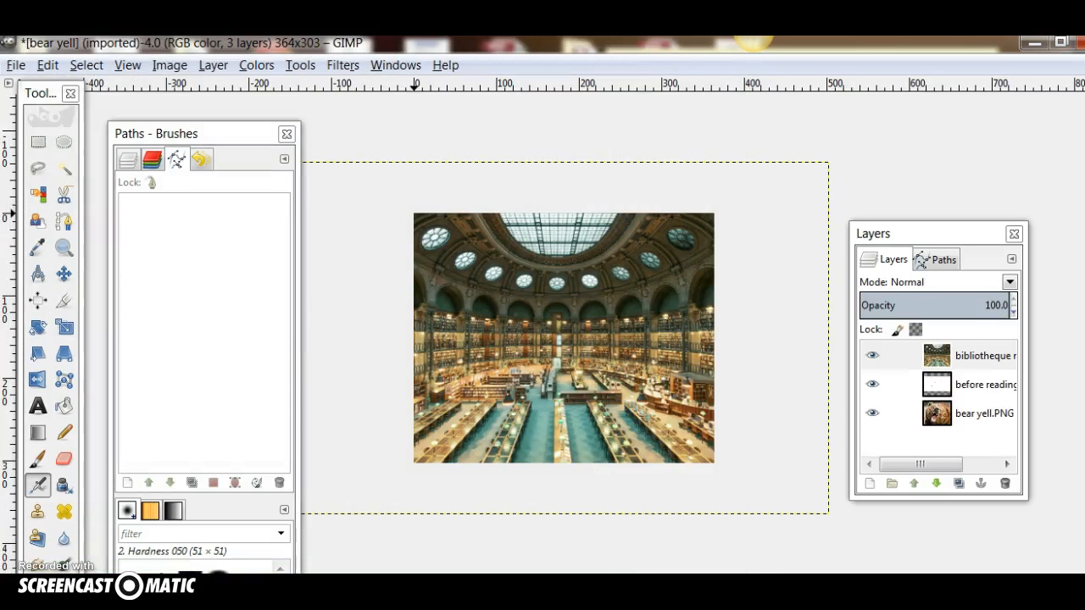
Hide the bibliotheque nationale and before reading layers to view the bear layer, and make both visible again.
left_click(921, 384)
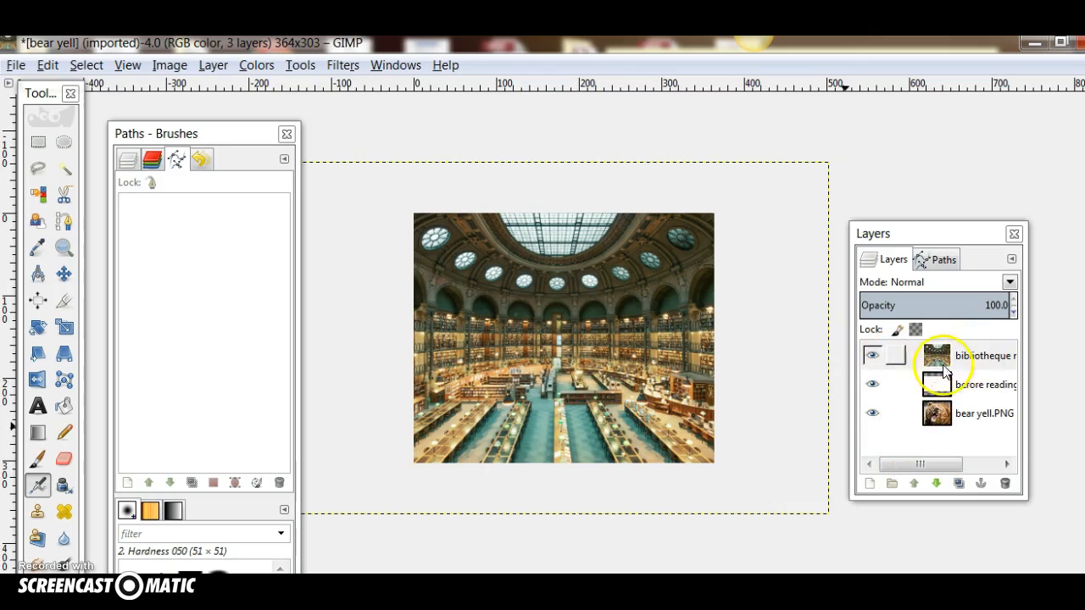
left_click(871, 356)
left_click(872, 384)
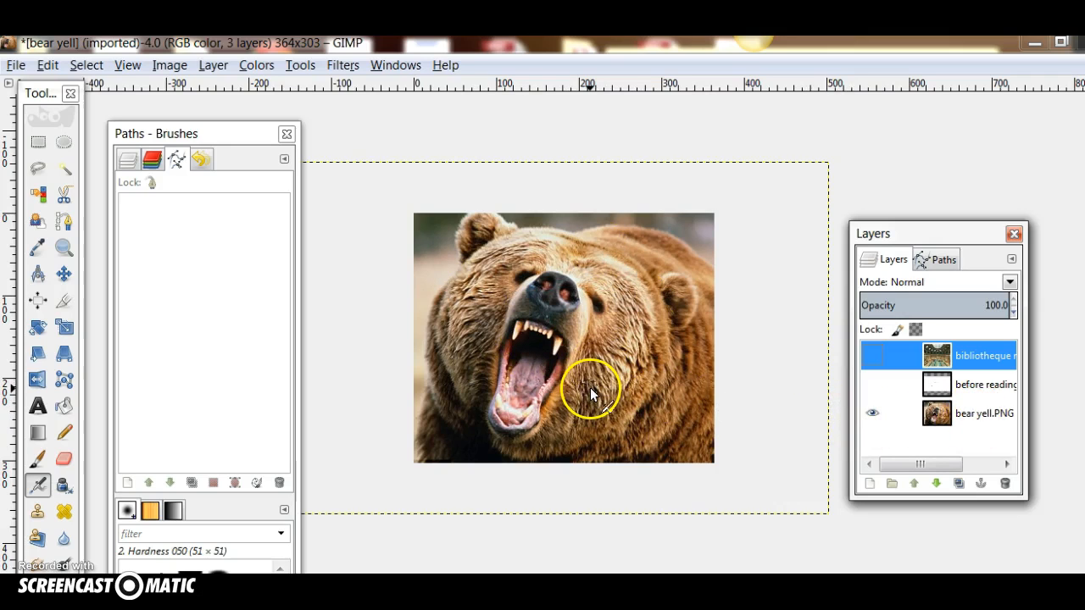
left_click(875, 384)
left_click(880, 357)
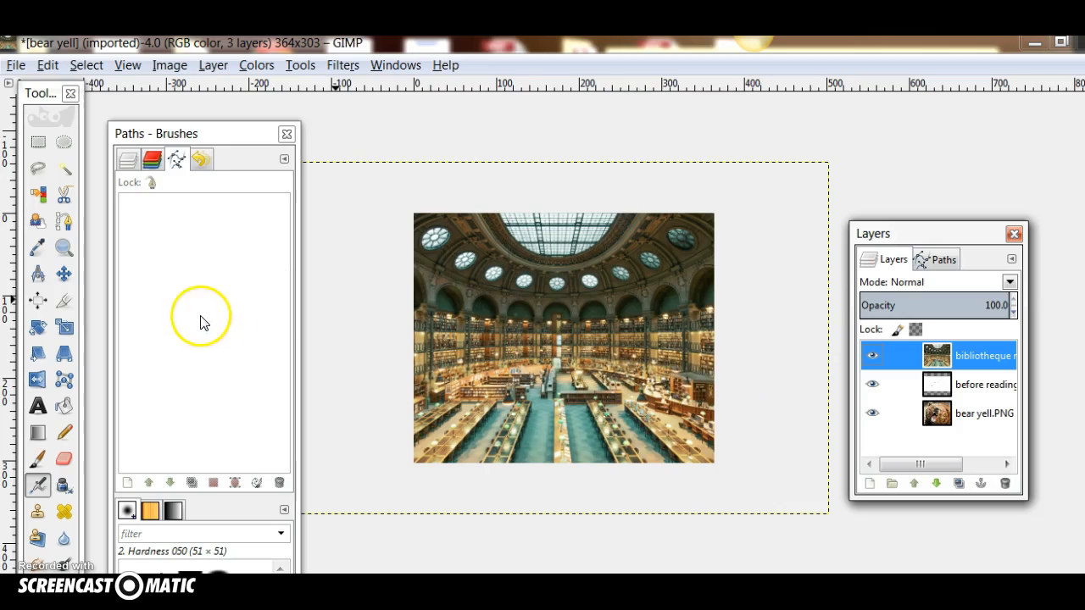
Move the bibliotheque nationale layer slightly down with the Move tool.
left_click(68, 270)
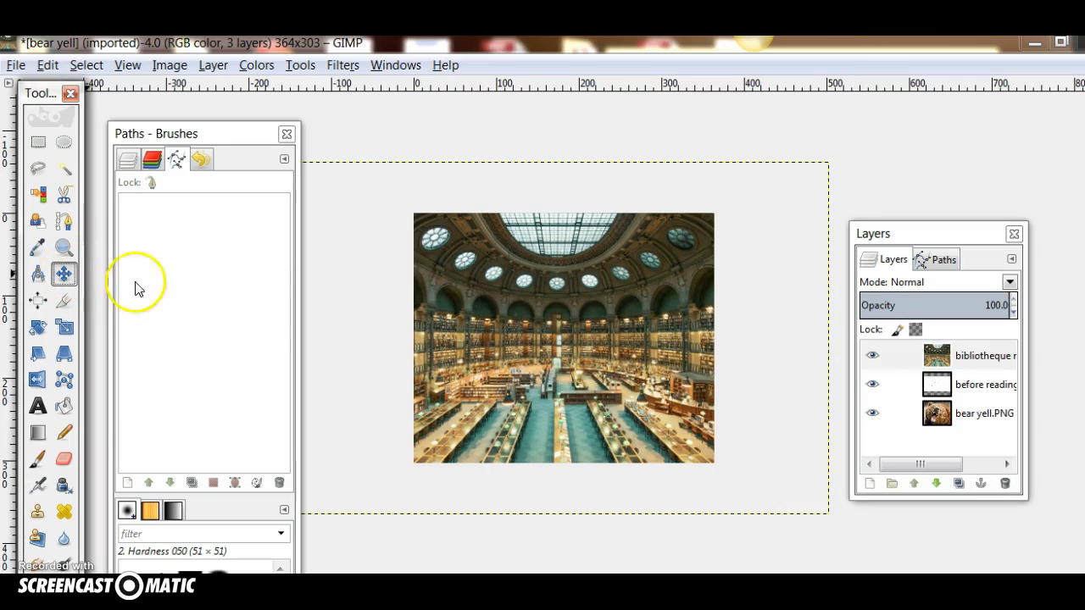
mouse_move(443, 316)
left_mouse_down()
mouse_move(376, 271)
mouse_move(339, 339)
mouse_move(569, 310)
mouse_move(321, 332)
mouse_move(484, 382)
mouse_move(448, 545)
mouse_move(458, 441)
mouse_move(448, 315)
mouse_move(448, 334)
left_mouse_up()
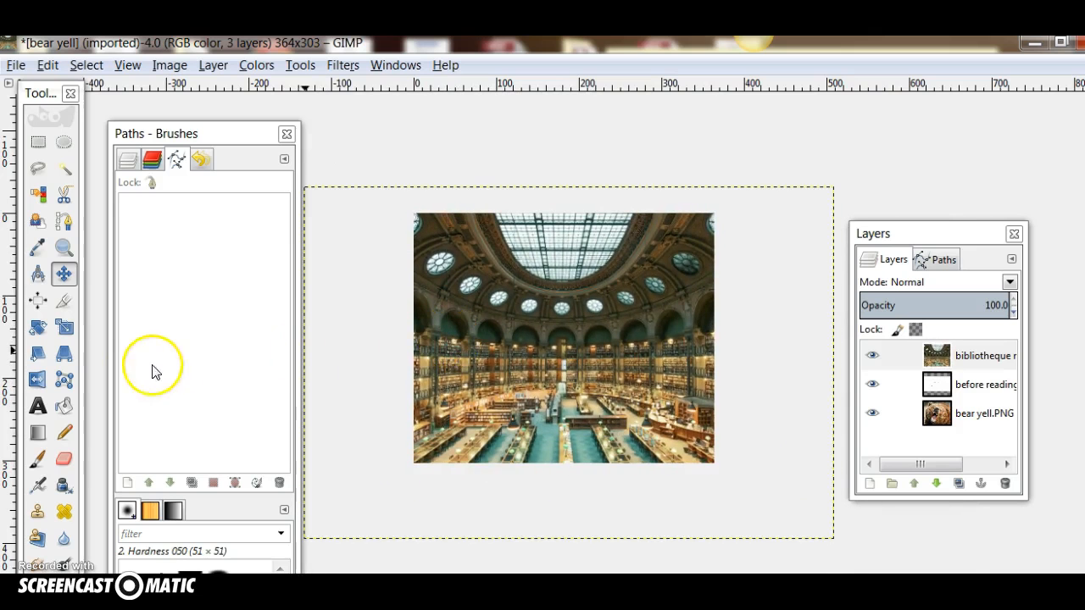
Start scaling the bibliotheque nationale layer, try unlinked dimensions of 350 × 426 px, and reset the size.
left_click(66, 328)
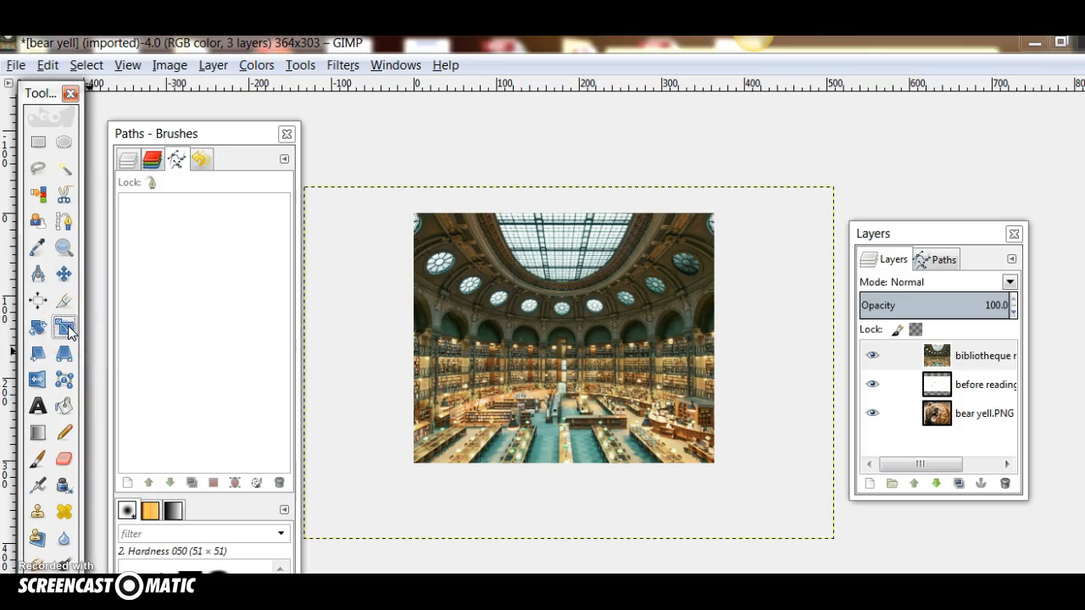
left_click(528, 322)
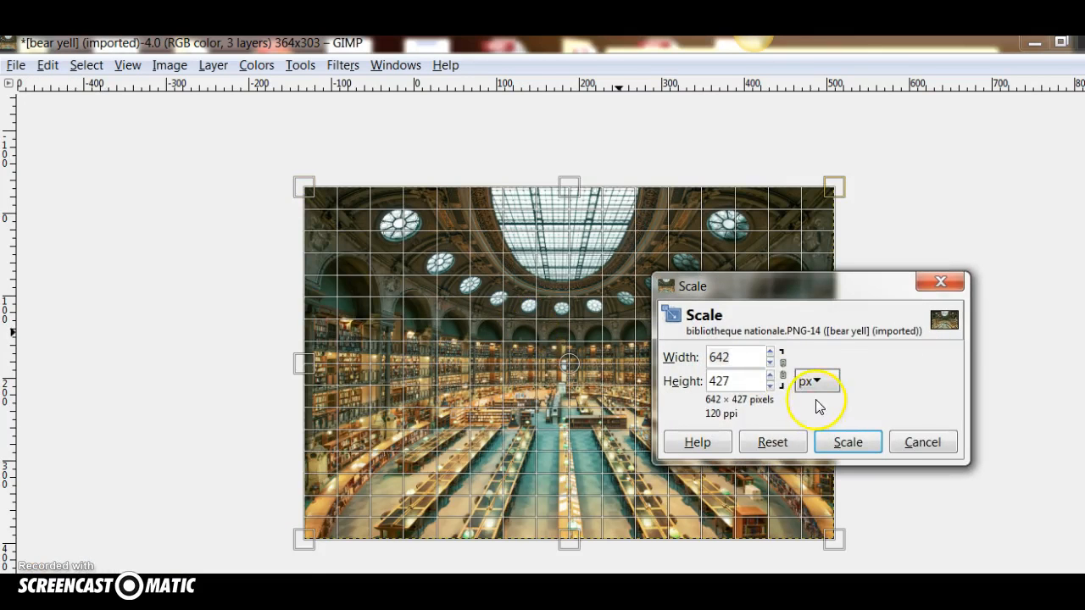
left_click(770, 362)
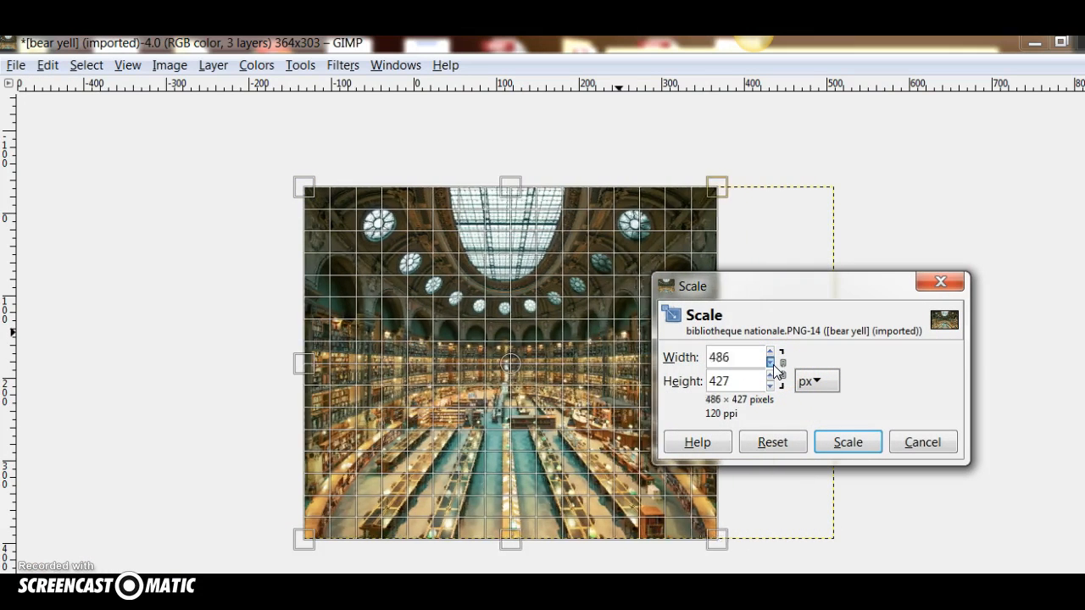
left_click(771, 385)
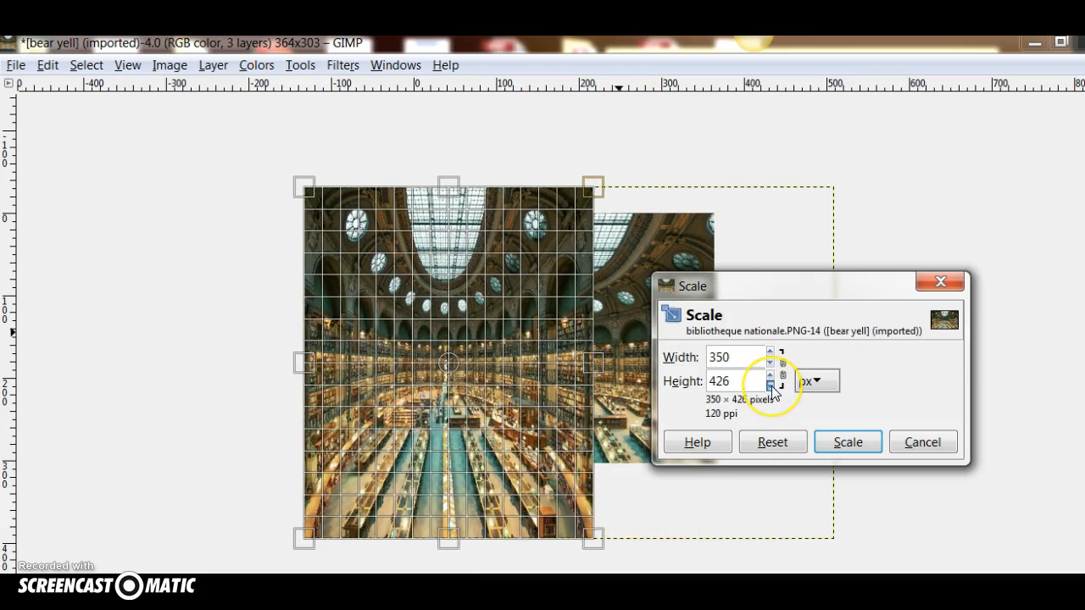
left_click(770, 442)
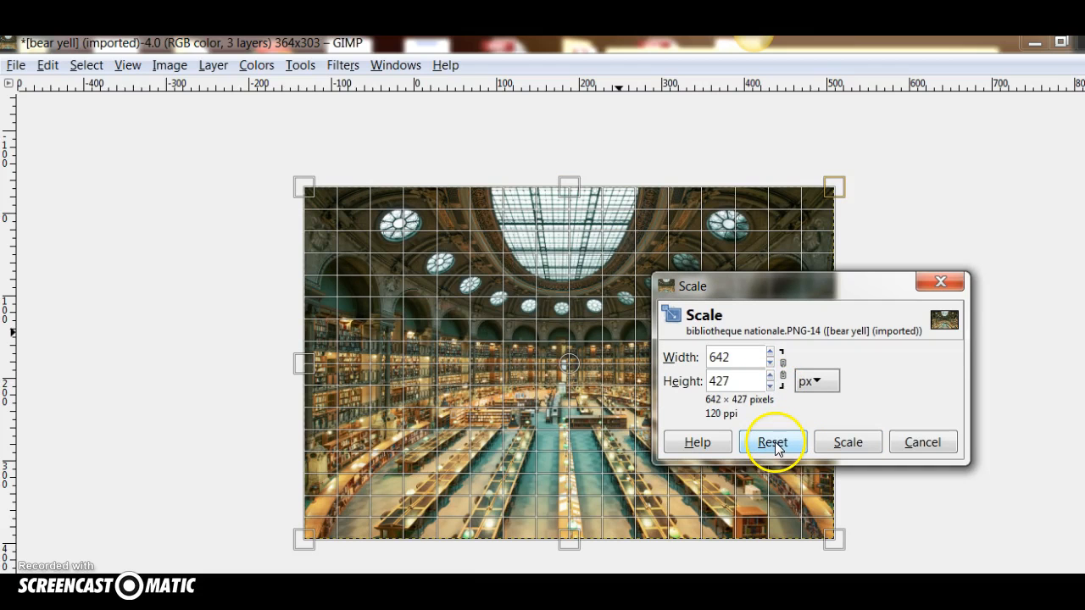
Link width and height and scale the bibliotheque nationale layer down to about half its size.
left_click(782, 368)
left_click(770, 363)
left_click_drag(773, 366, 773, 366)
left_click(770, 363)
left_click(847, 443)
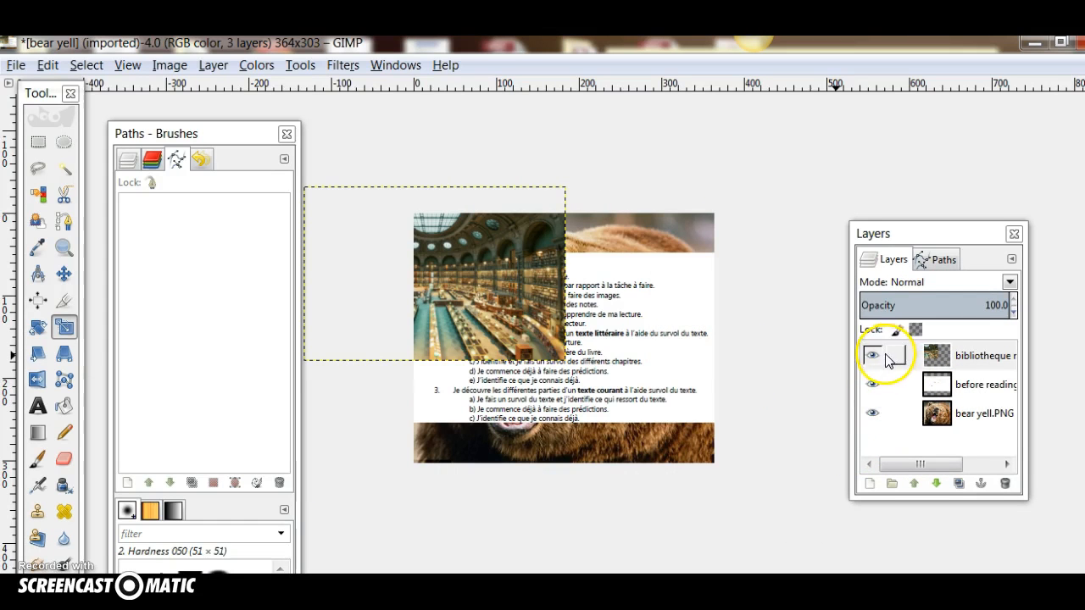
Hide the bibliotheque nationale and bear yell layers, leaving only the before reading layer visible.
left_click(894, 356)
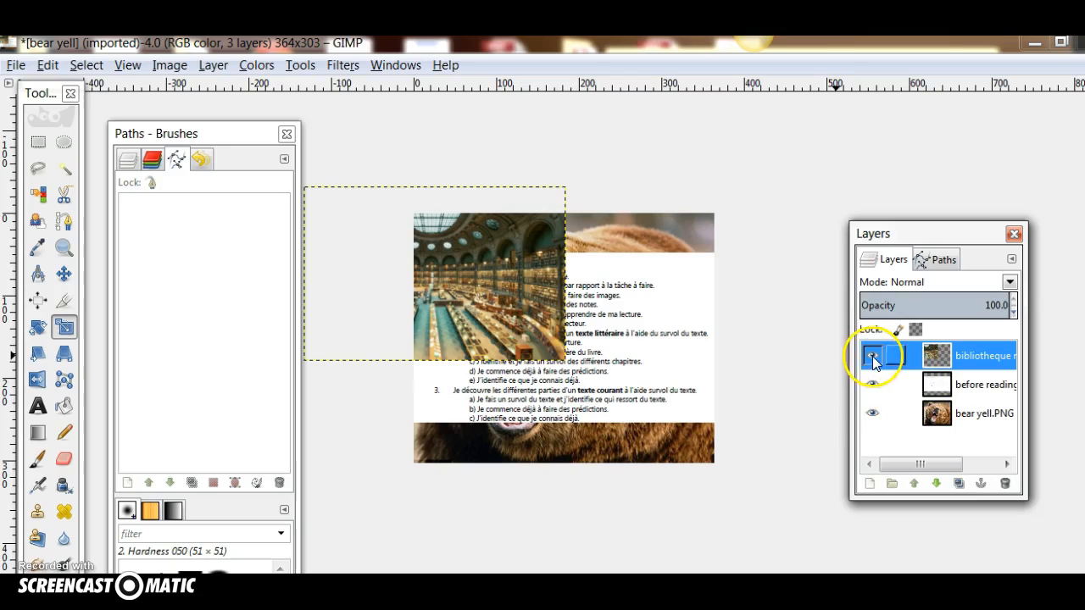
left_click(873, 360)
left_click(872, 413)
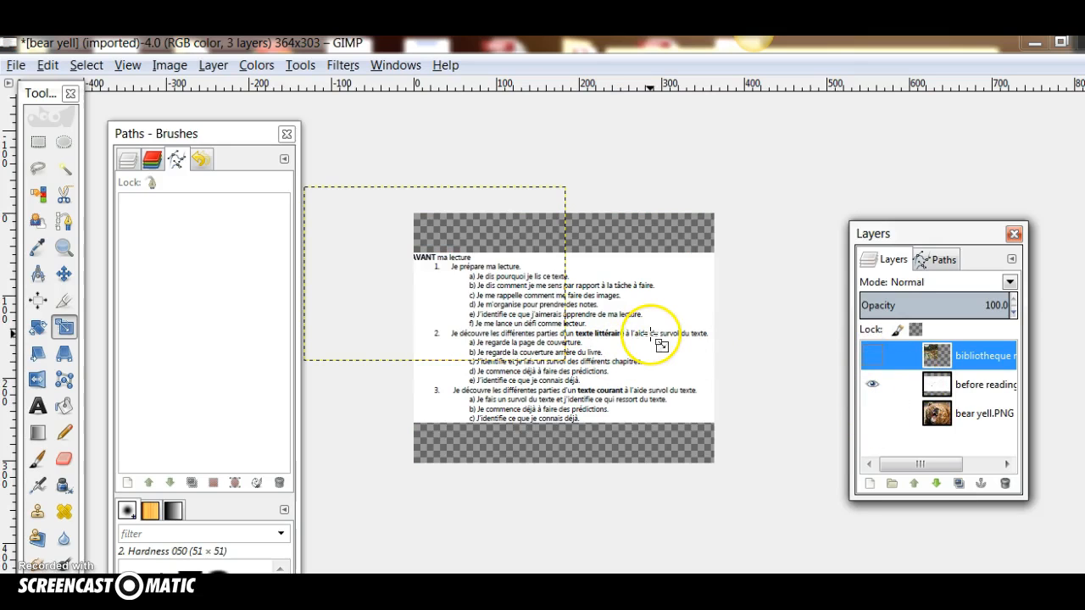
Move the before reading layer down and slightly to the right on the canvas with the Move tool.
left_click(64, 273)
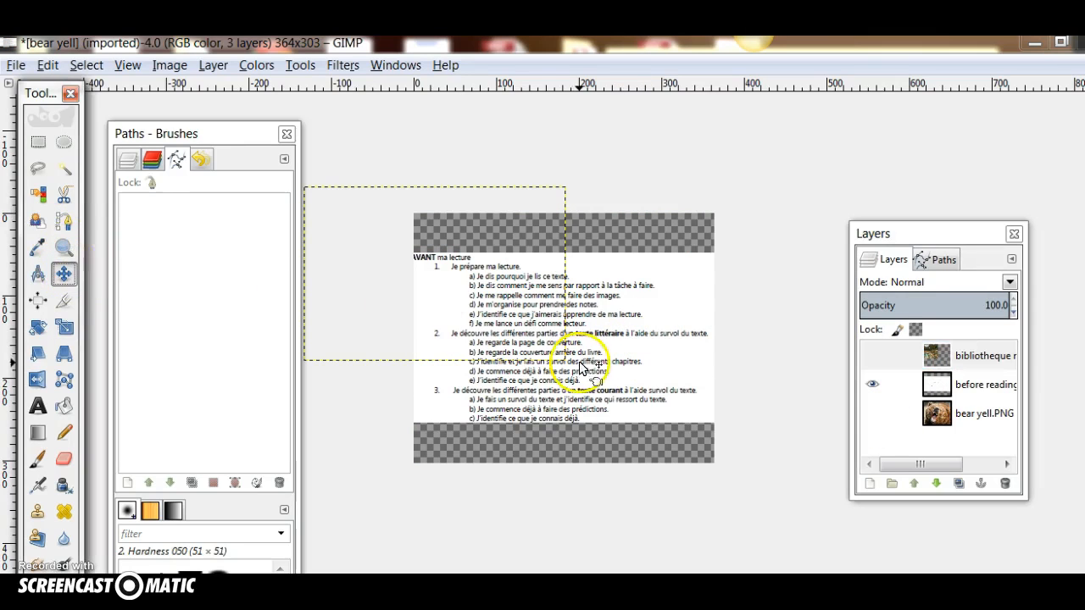
left_click_drag(581, 360, 594, 428)
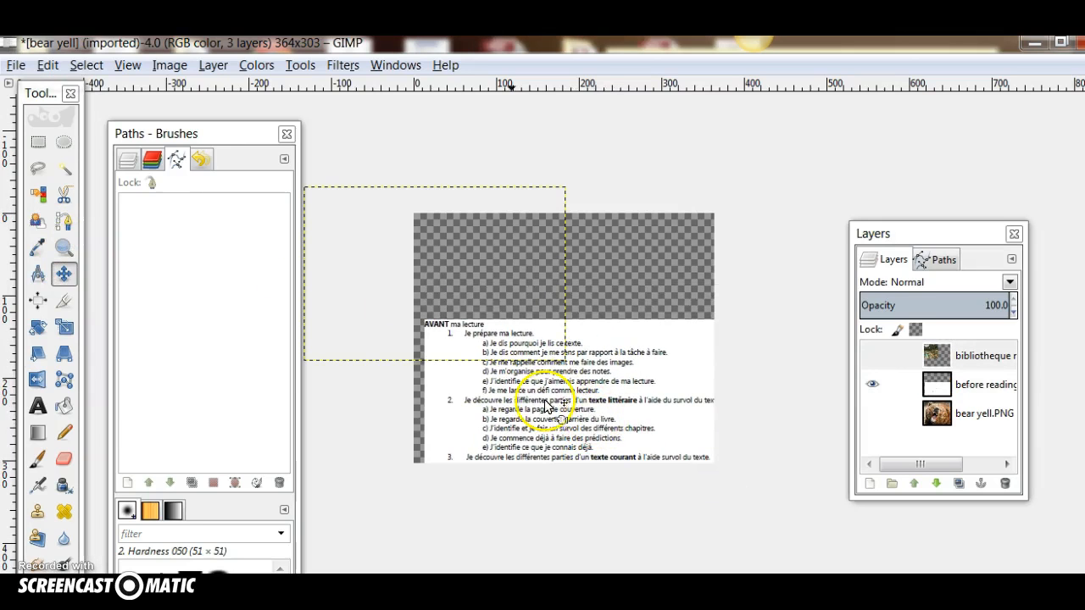
left_click(63, 327)
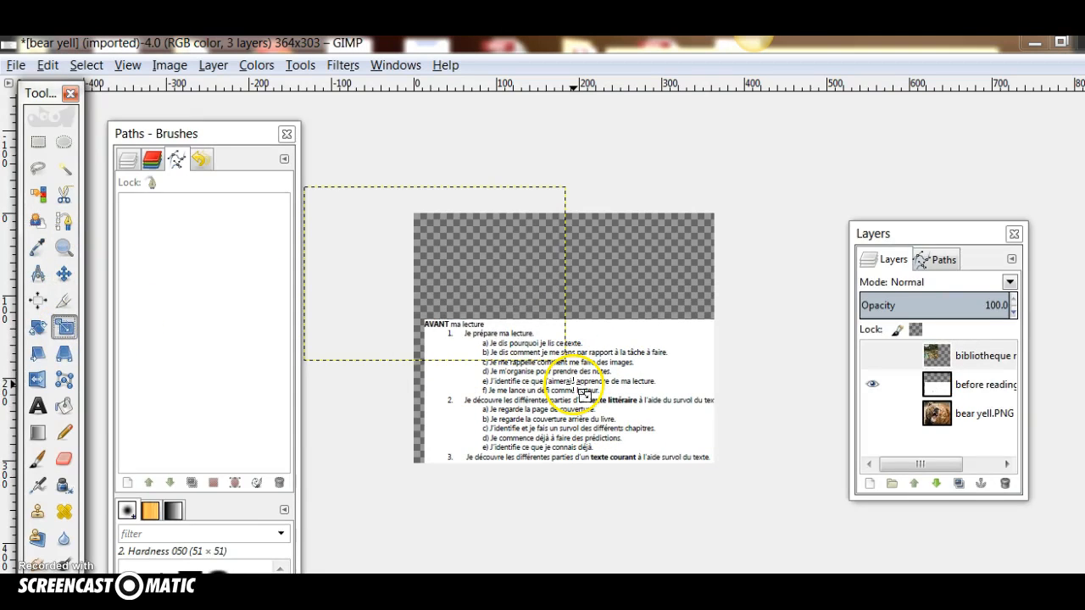
left_click(585, 394)
left_click(619, 397)
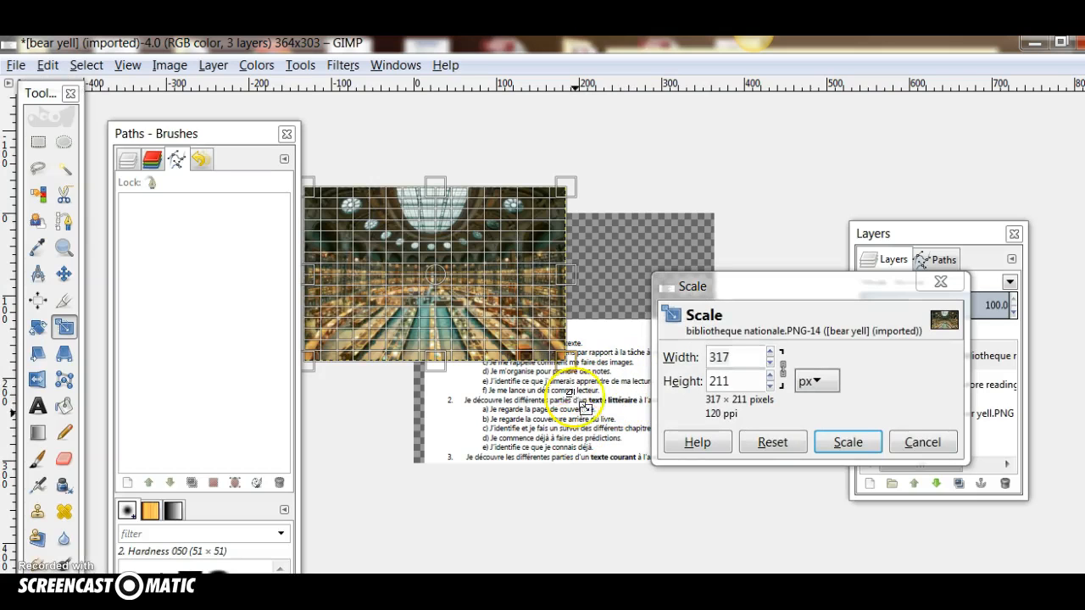
left_click(921, 441)
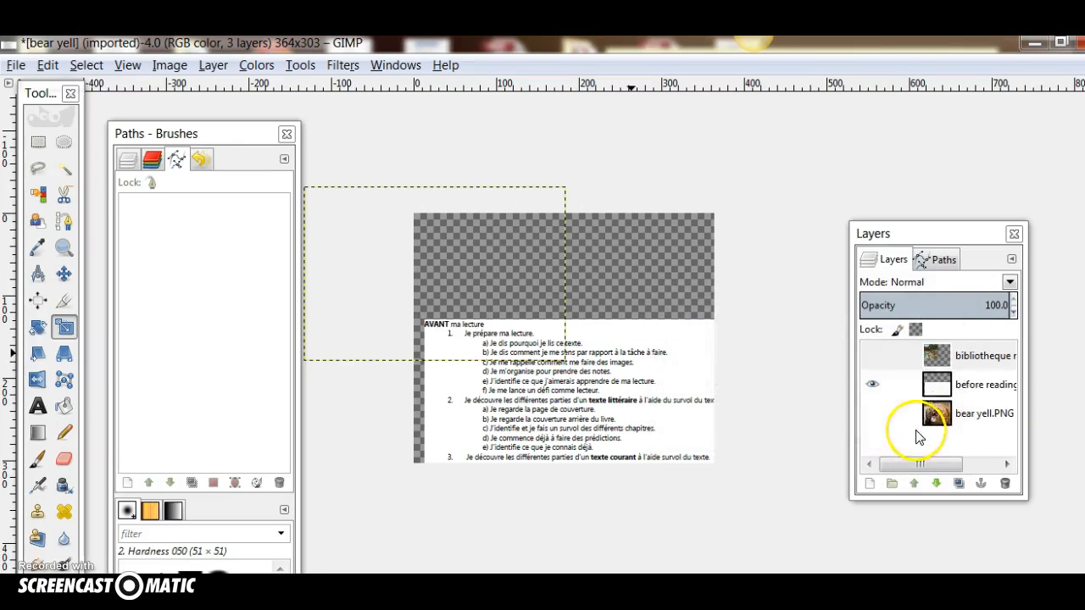
Scale the before reading layer to 203 × 113 px and move it to the upper-right corner of the canvas.
left_click(969, 389)
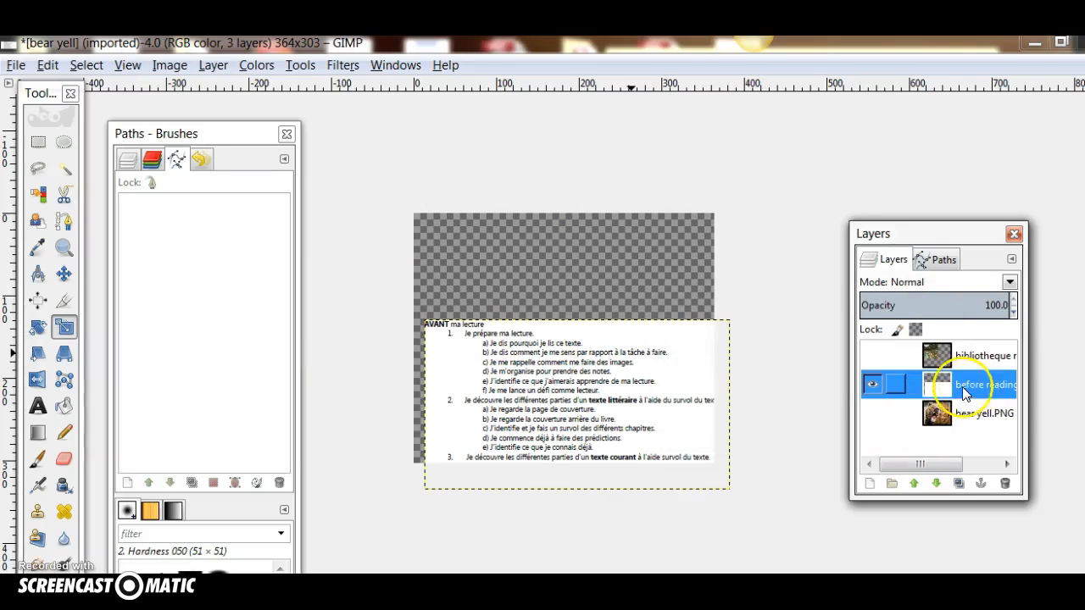
left_click(542, 388)
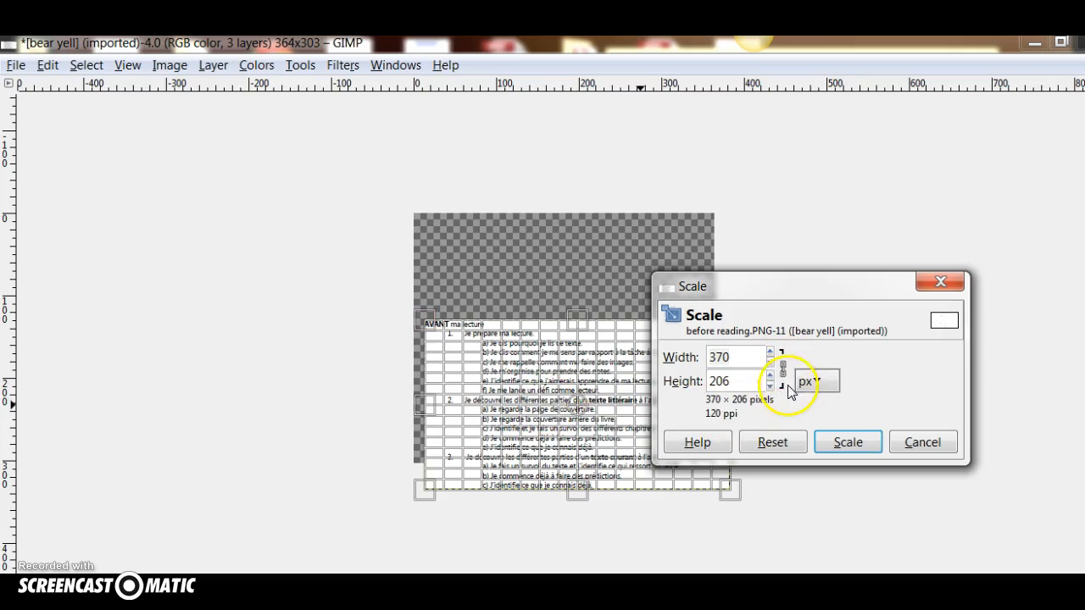
left_click_drag(769, 385, 770, 386)
left_click(861, 444)
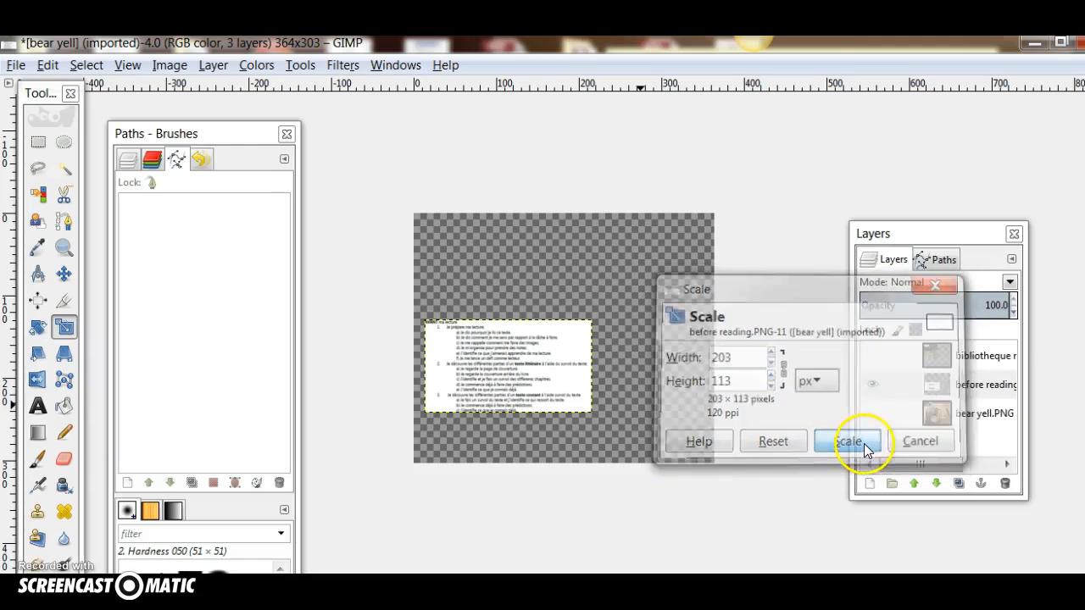
left_click(64, 274)
left_click_drag(436, 368, 563, 267)
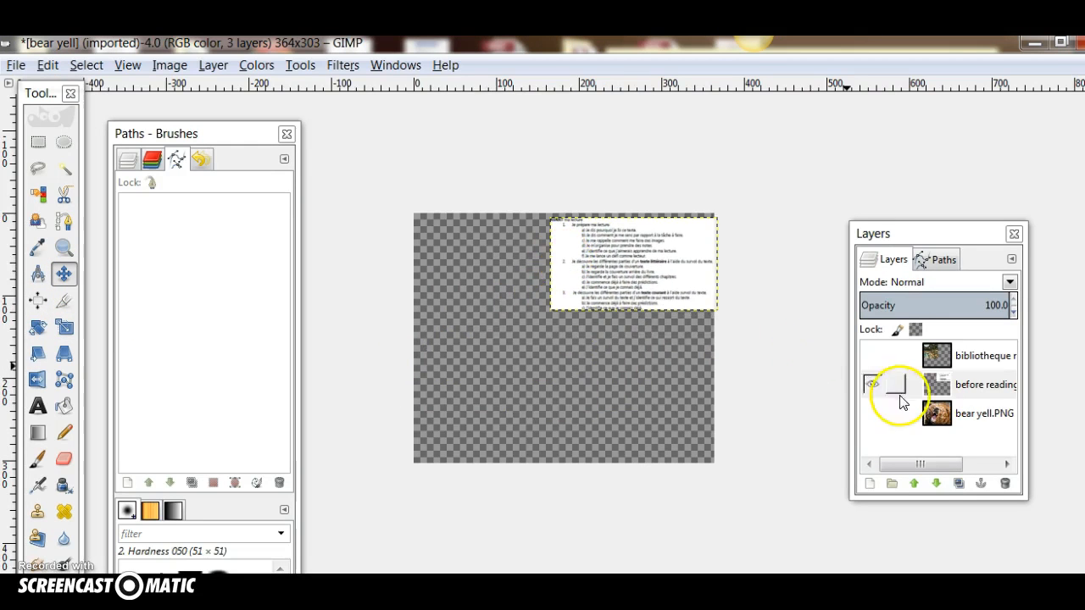
Hide the before reading layer and show the bear yell layer.
left_click(877, 384)
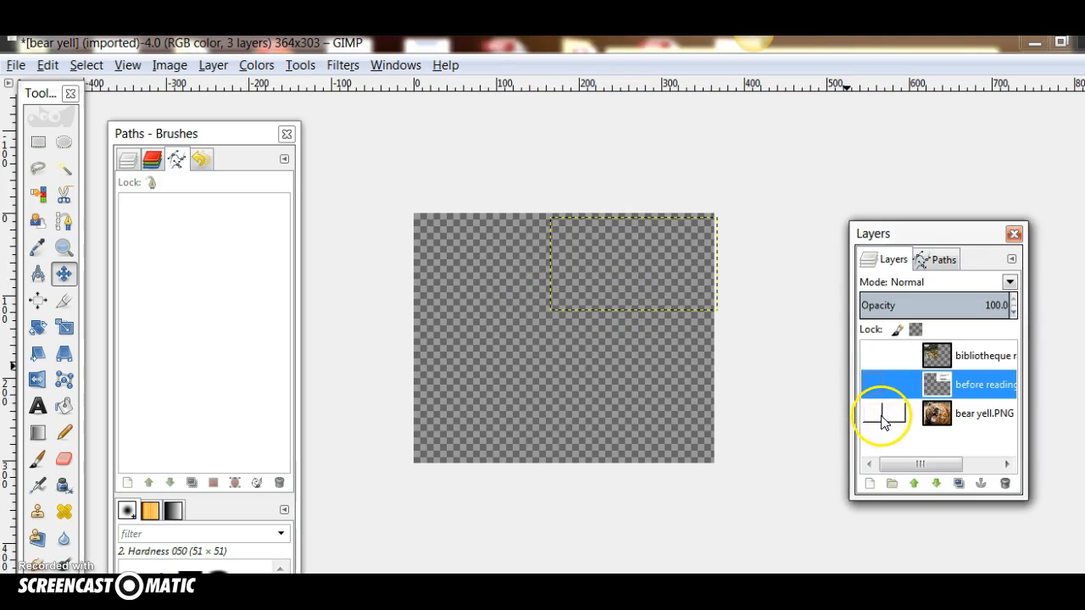
left_click(880, 415)
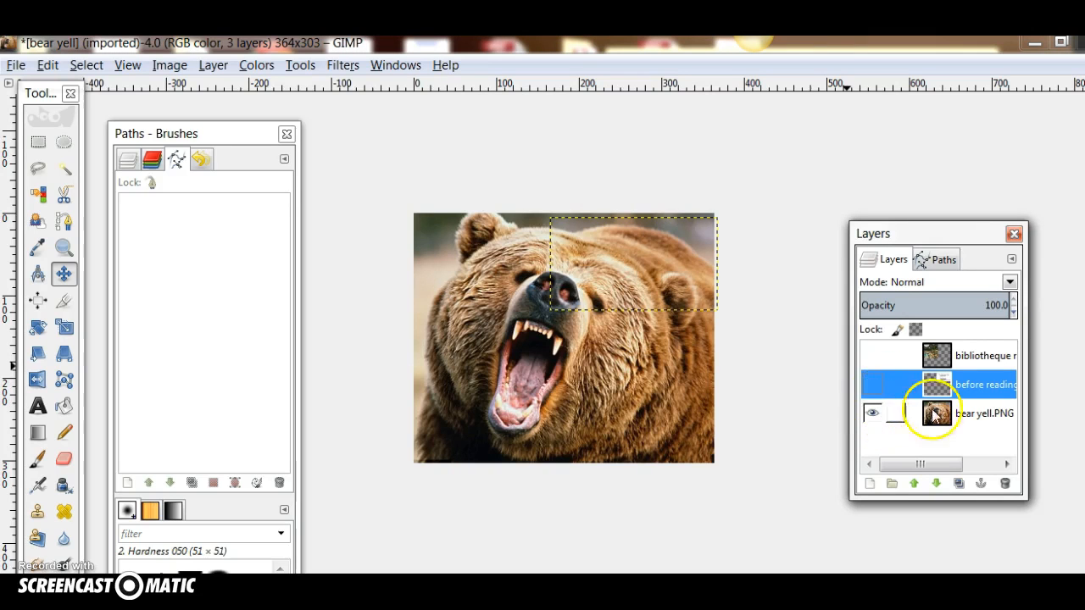
left_click(526, 339)
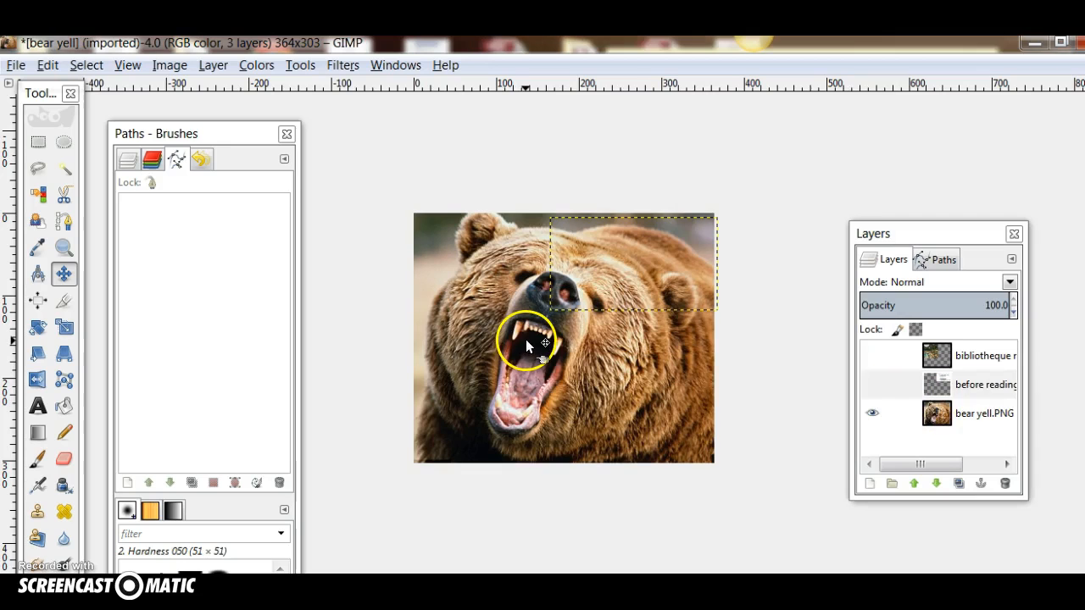
left_click(66, 327)
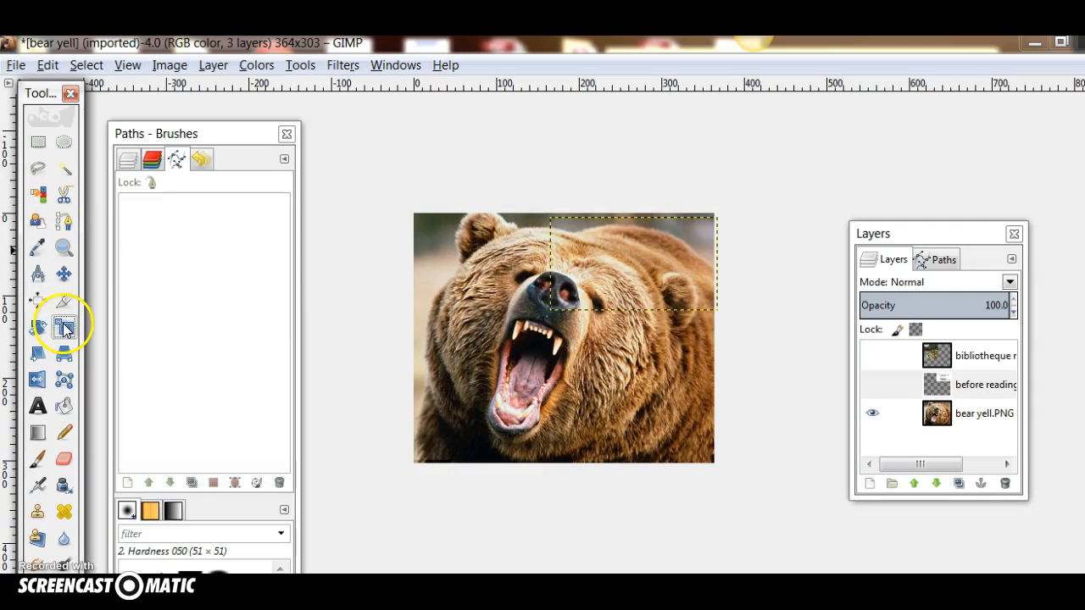
left_click(492, 310)
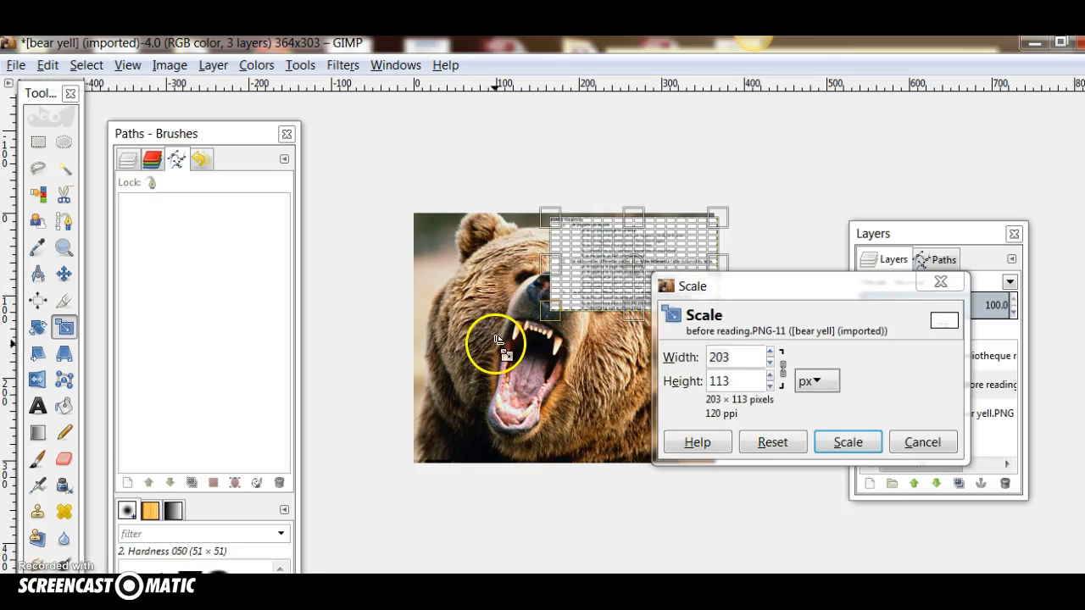
left_click(924, 443)
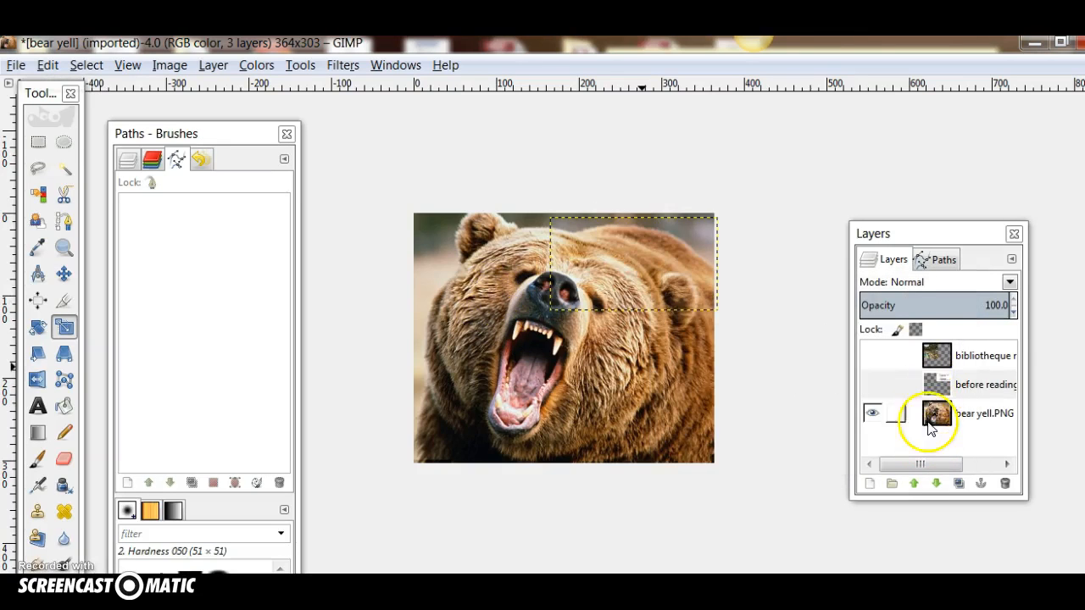
Scale the bear yell layer to 174 × 145 px and move it to the lower-right corner of the canvas.
left_click(915, 417)
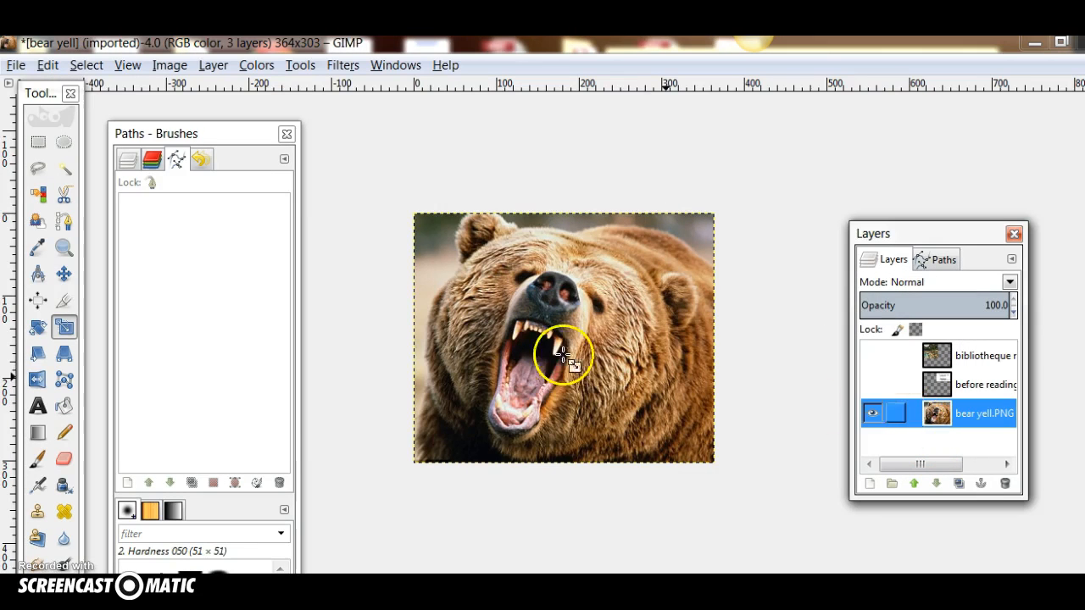
left_click(497, 329)
left_click_drag(770, 386, 770, 389)
left_click(845, 443)
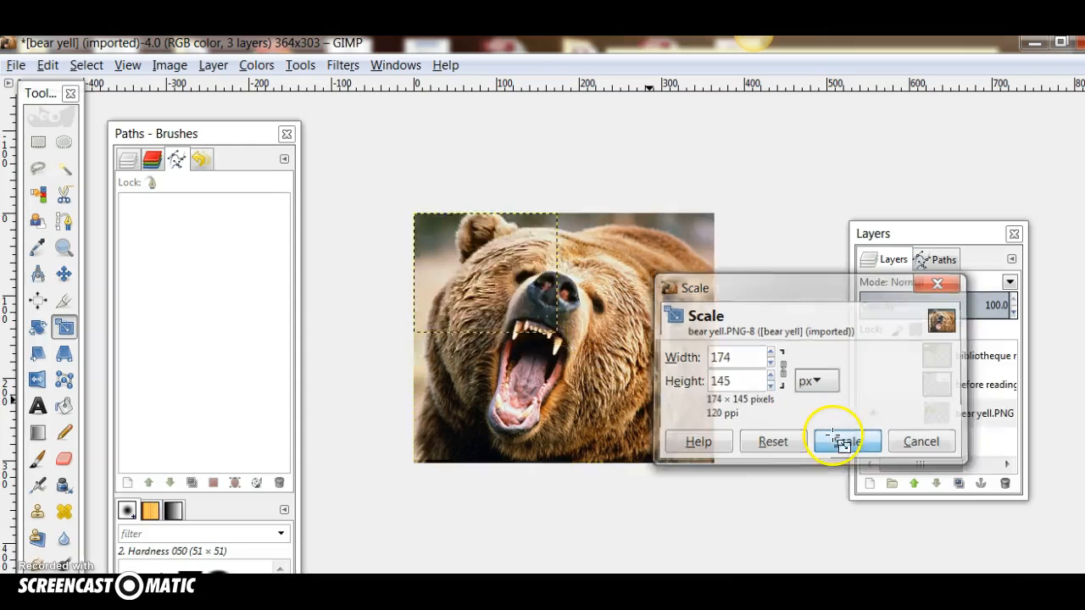
left_click(64, 273)
left_click_drag(470, 315, 627, 434)
Show the before reading and bibliotheque nationale layers together with the bear yell layer.
left_click(873, 384)
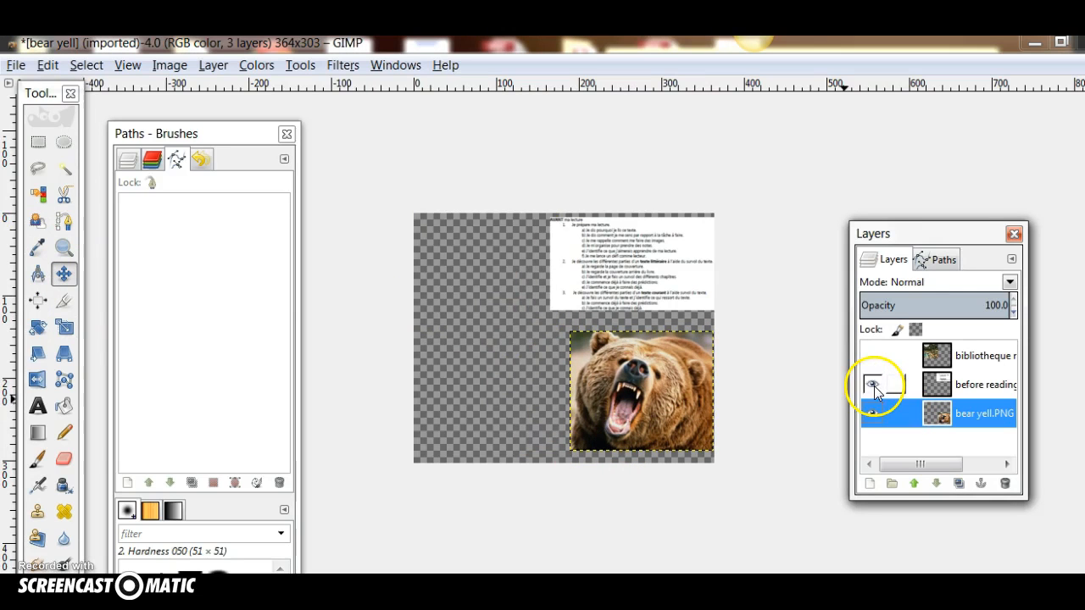
left_click(874, 356)
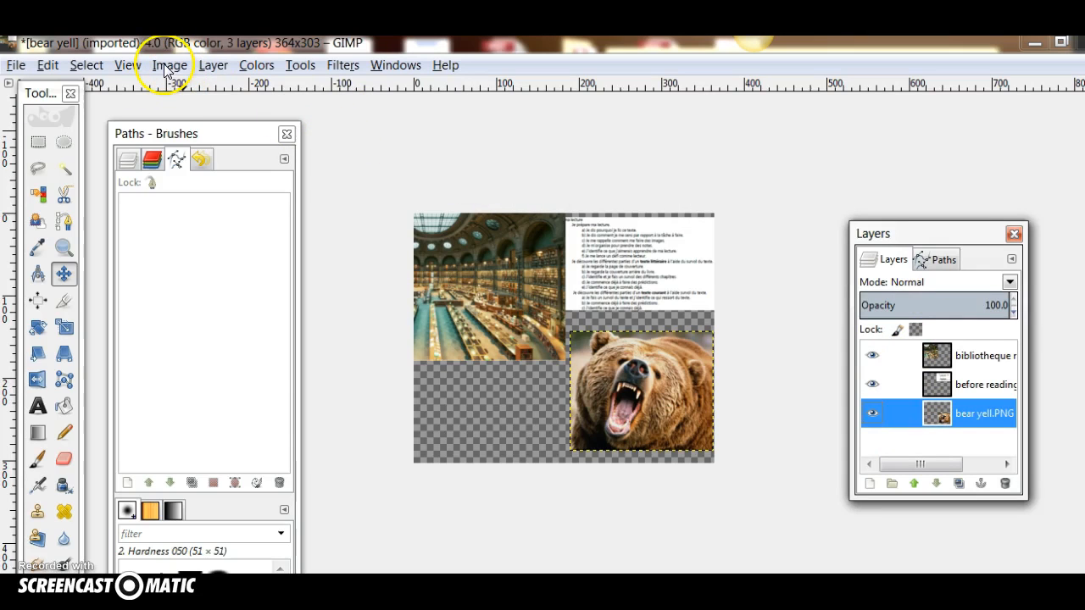
left_click(204, 74)
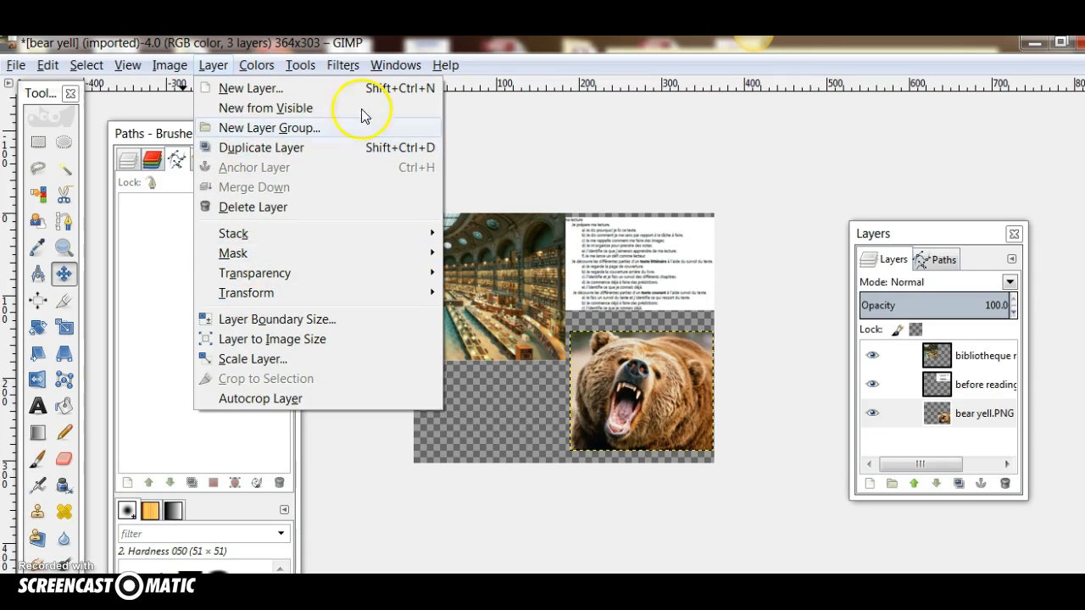
mouse_move(178, 69)
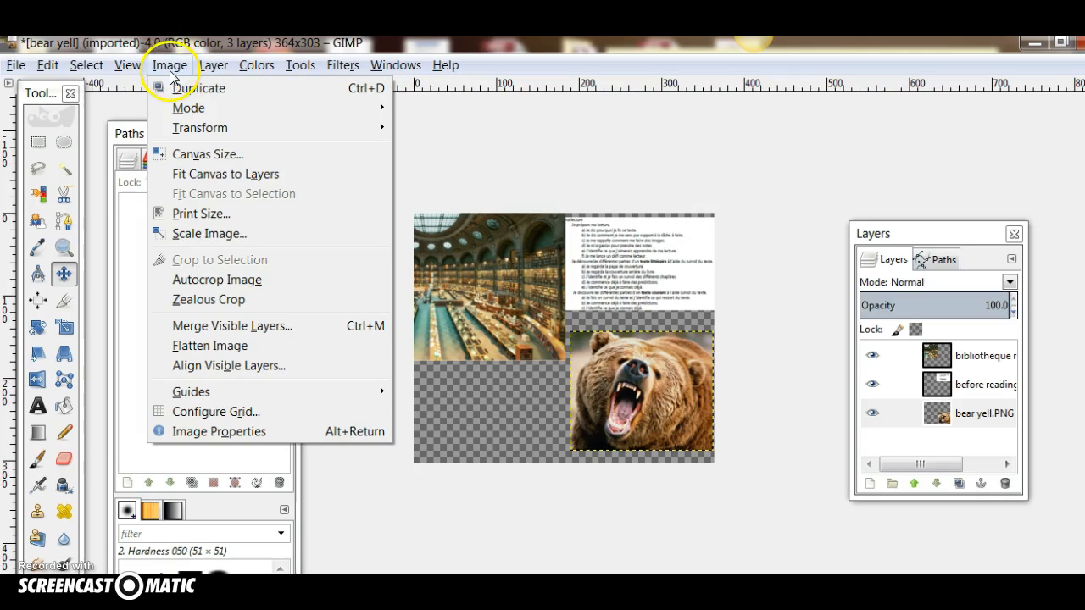
left_click(195, 346)
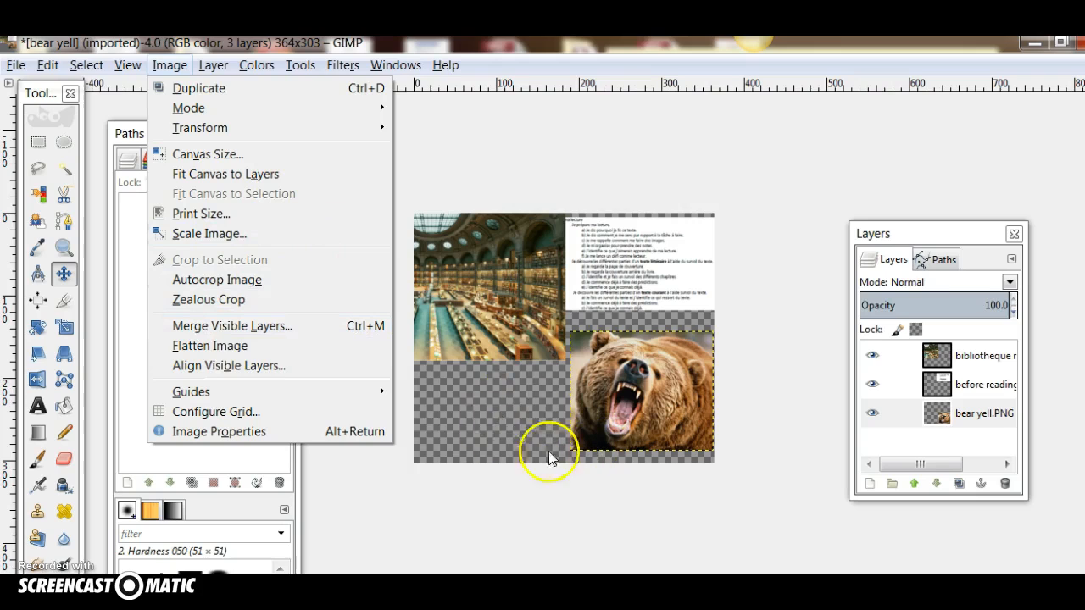
left_click(760, 228)
right_click(776, 309)
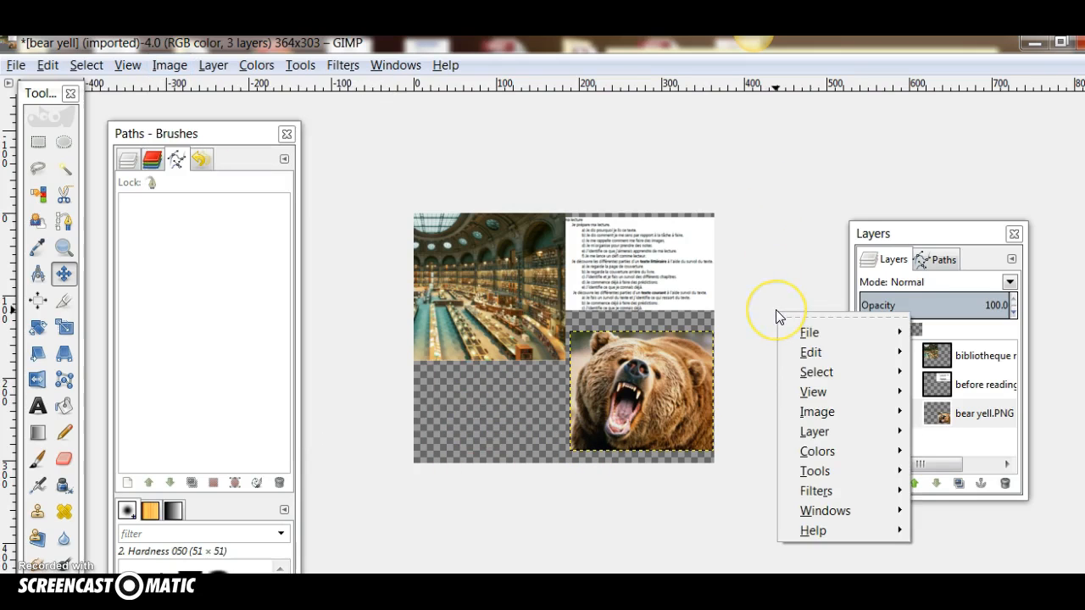
mouse_move(812, 443)
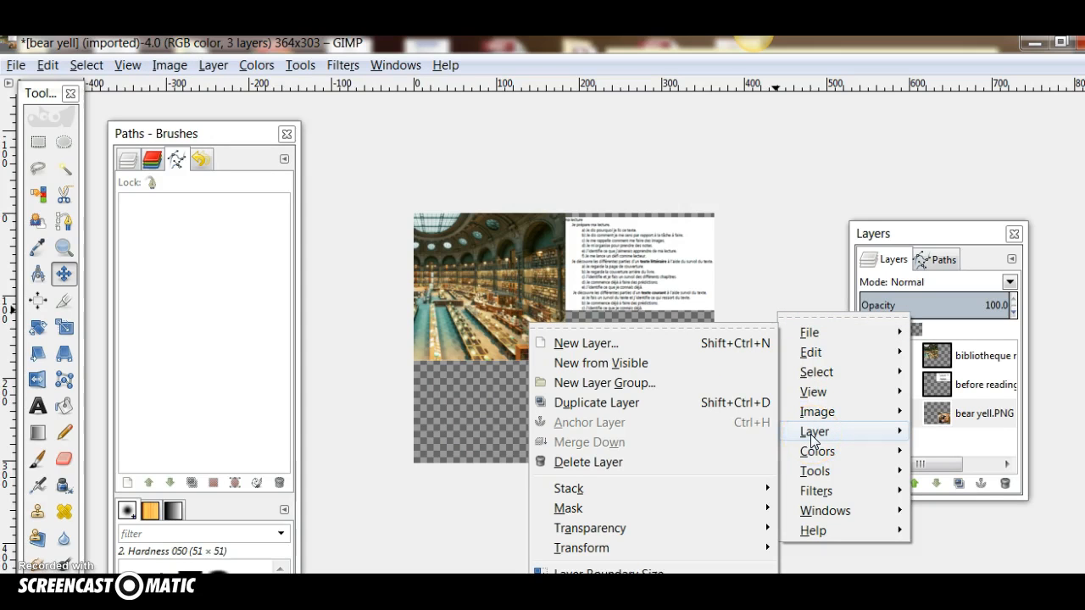
left_click(834, 453)
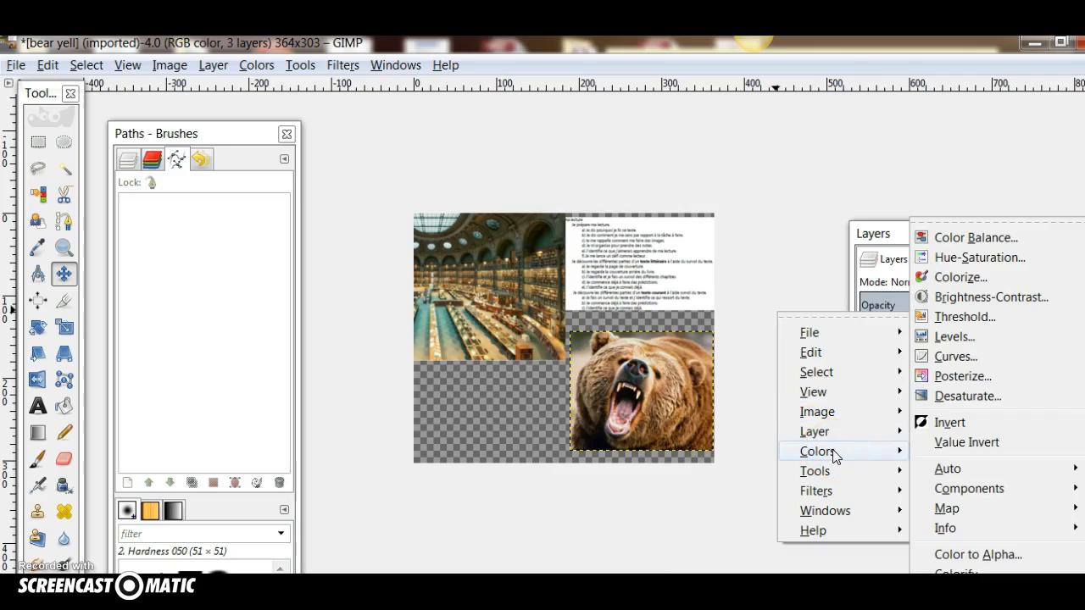
left_click(818, 413)
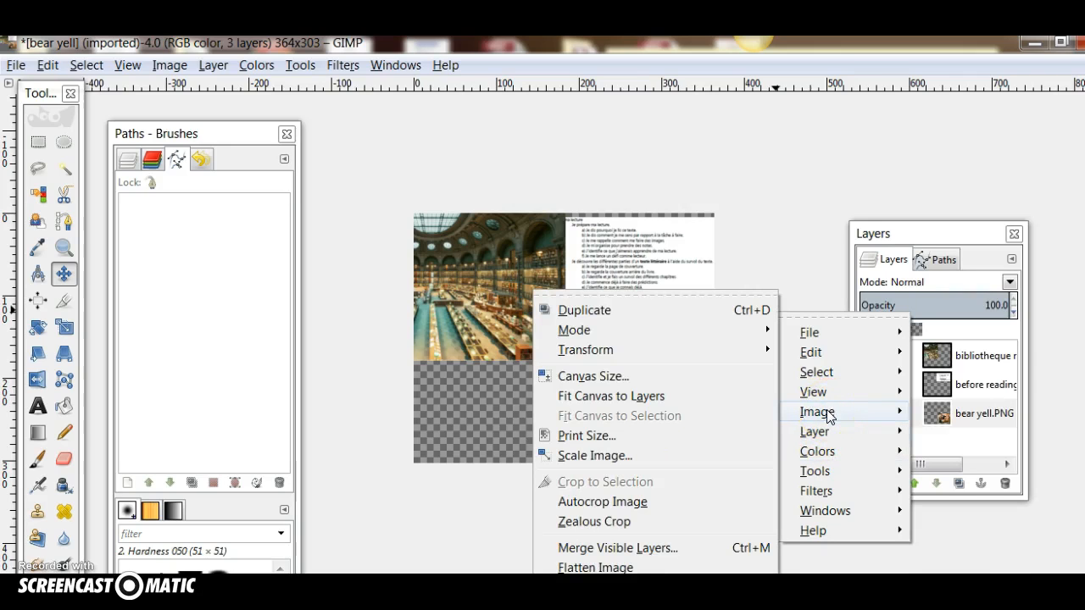
left_click(819, 454)
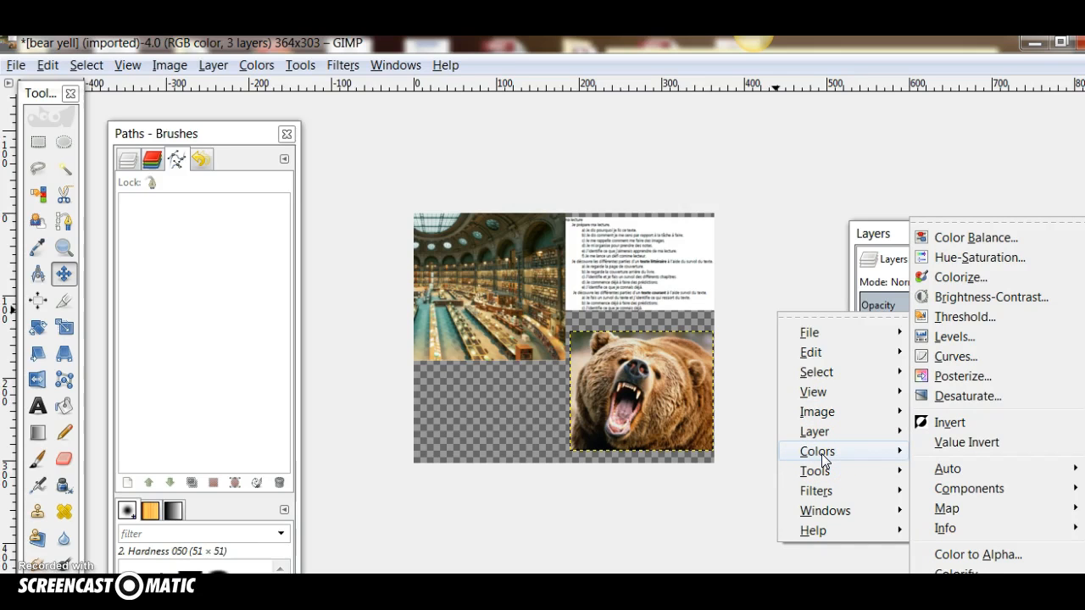
left_click(958, 557)
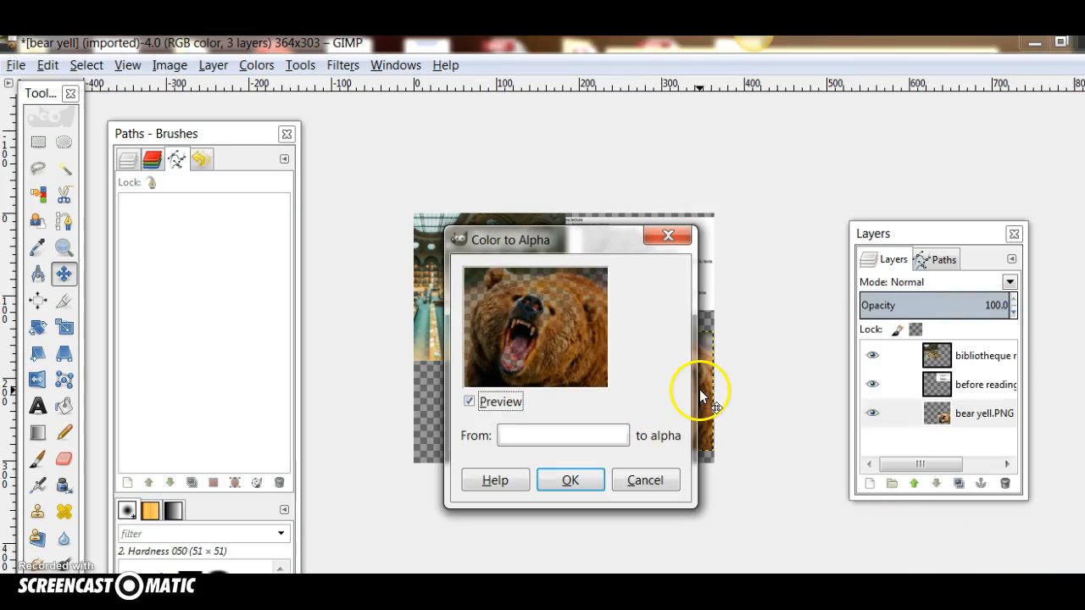
left_click(630, 488)
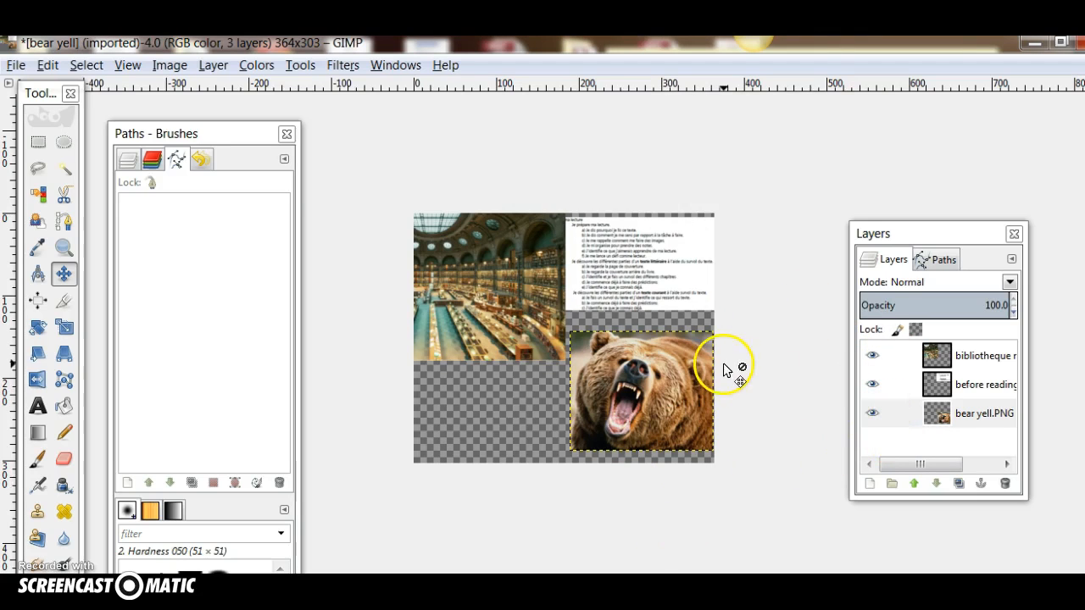
left_click(16, 66)
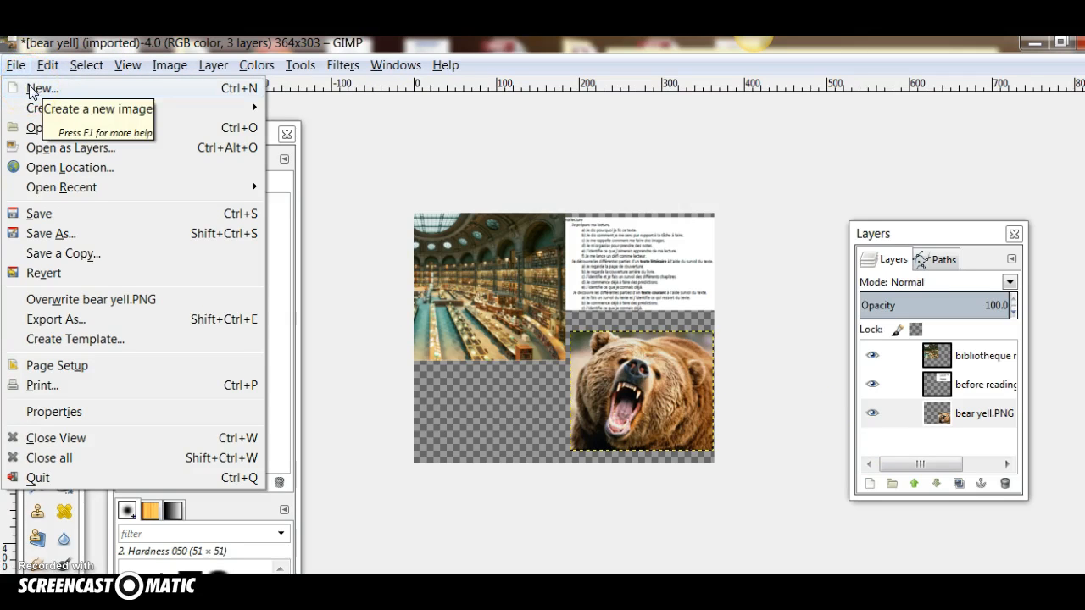
left_click(84, 66)
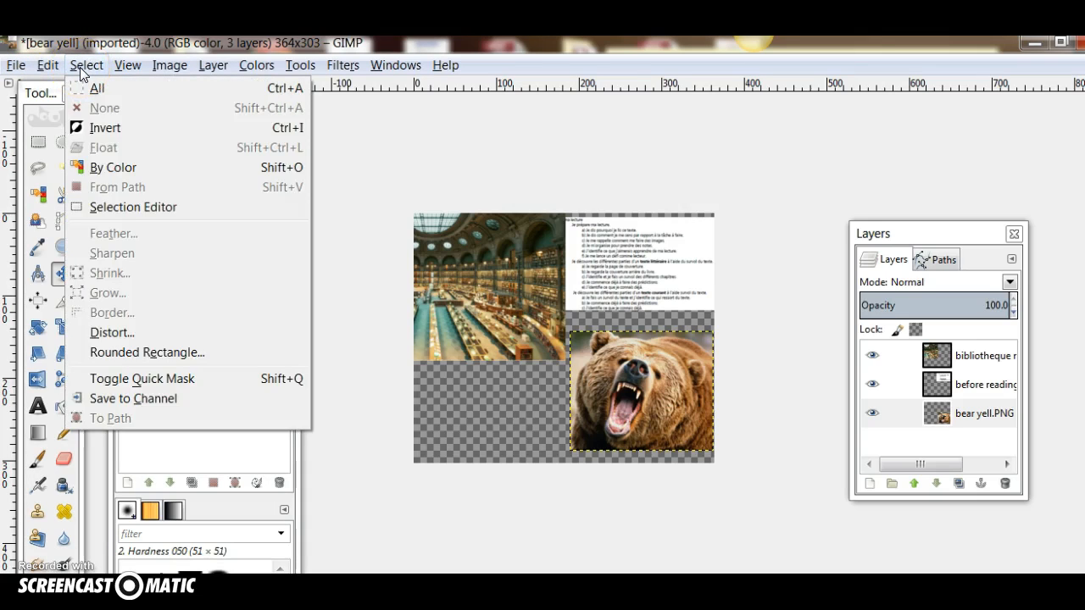
left_click(110, 65)
left_click(123, 68)
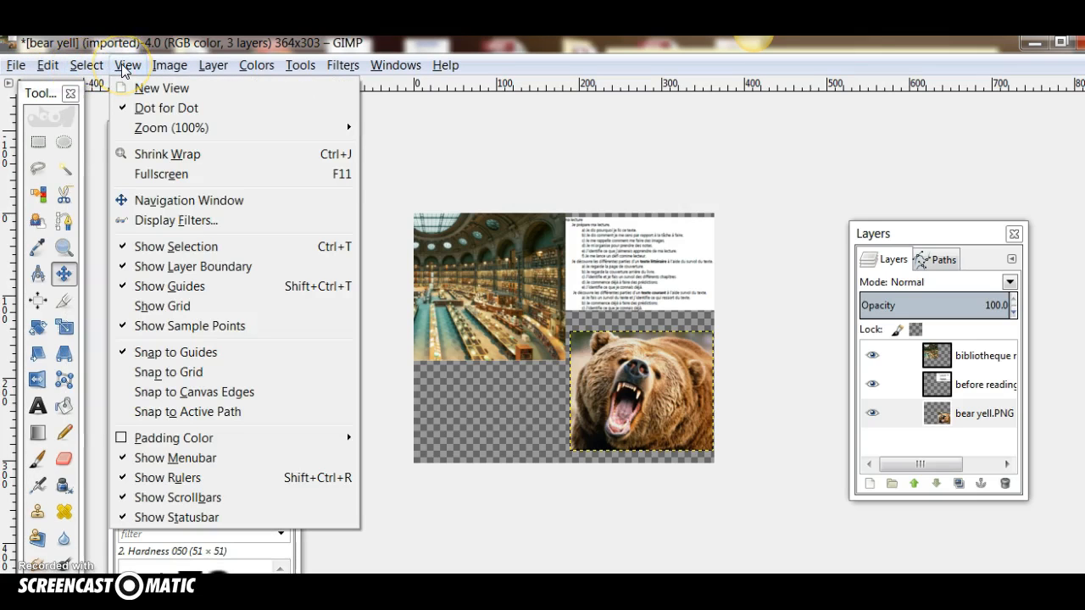
left_click(158, 71)
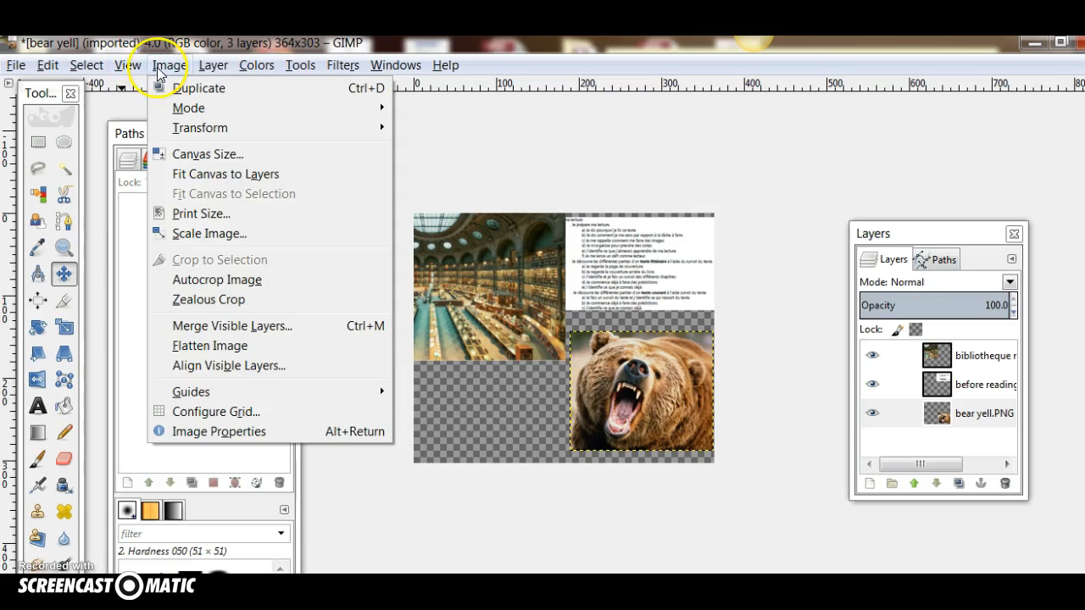
left_click(157, 71)
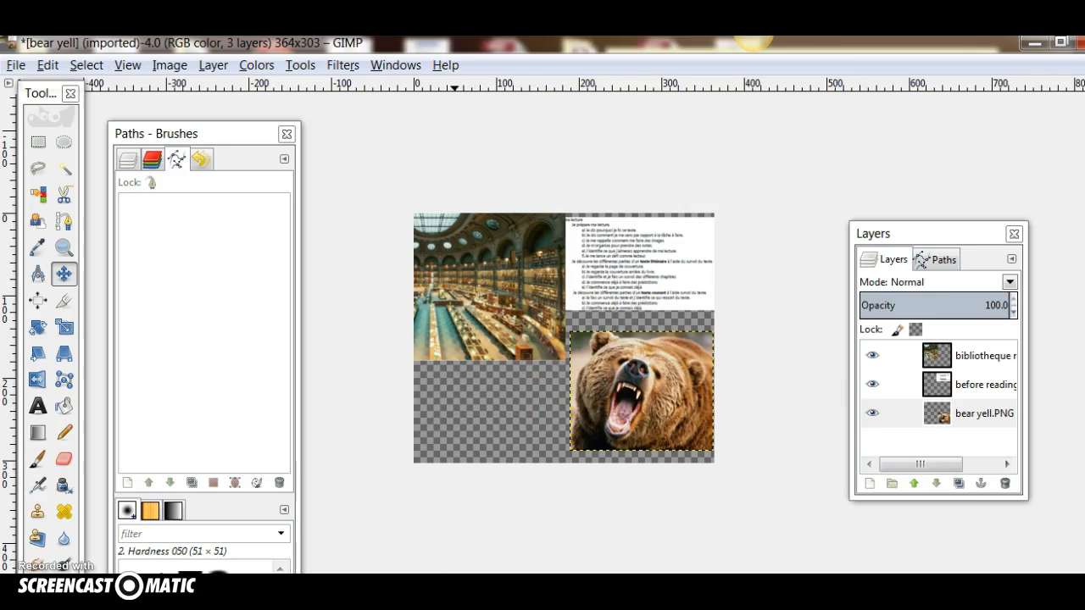
mouse_move(490, 606)
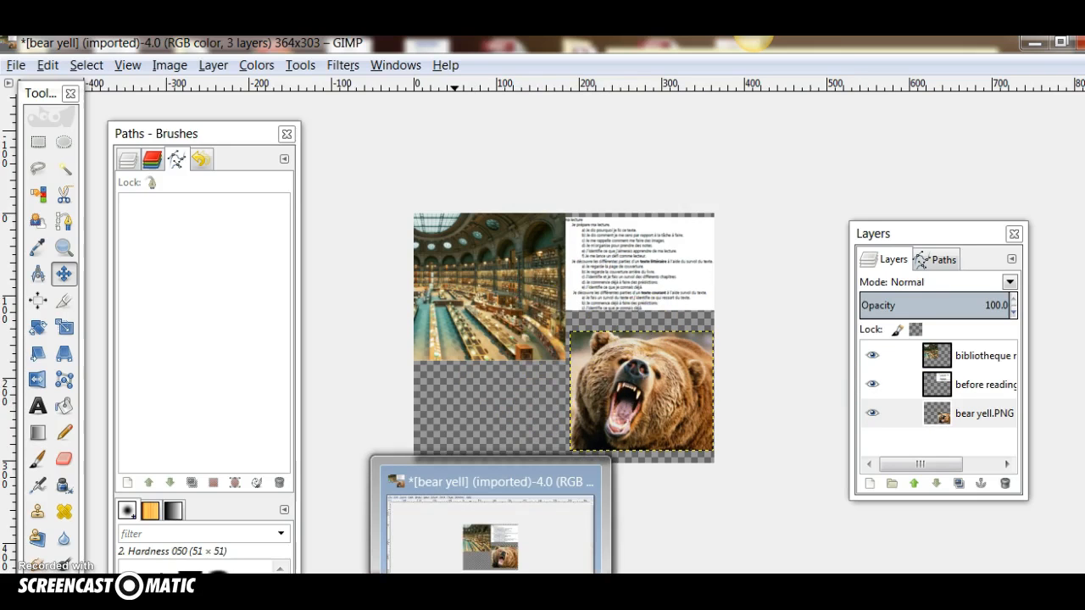